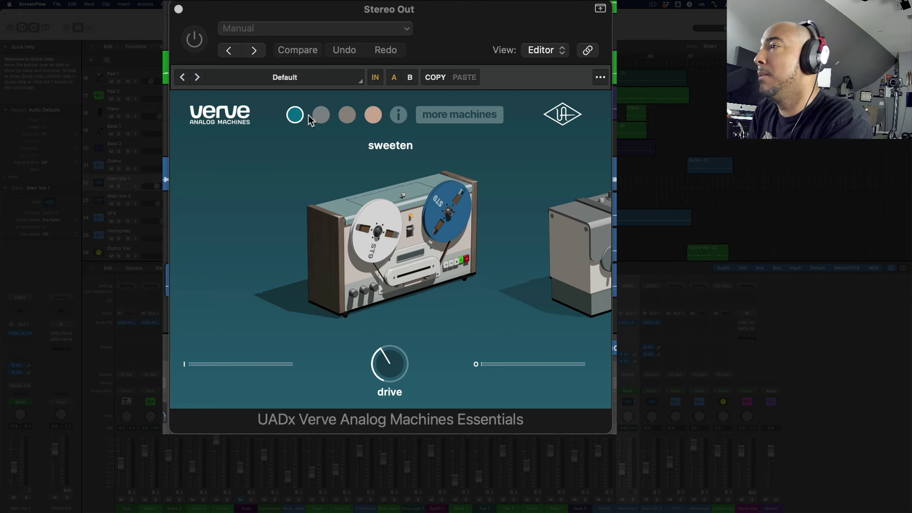
# Preview the warm, thicken and vintagize machines, check the drive control, and return to the sweeten machine
pyautogui.click(321, 115)
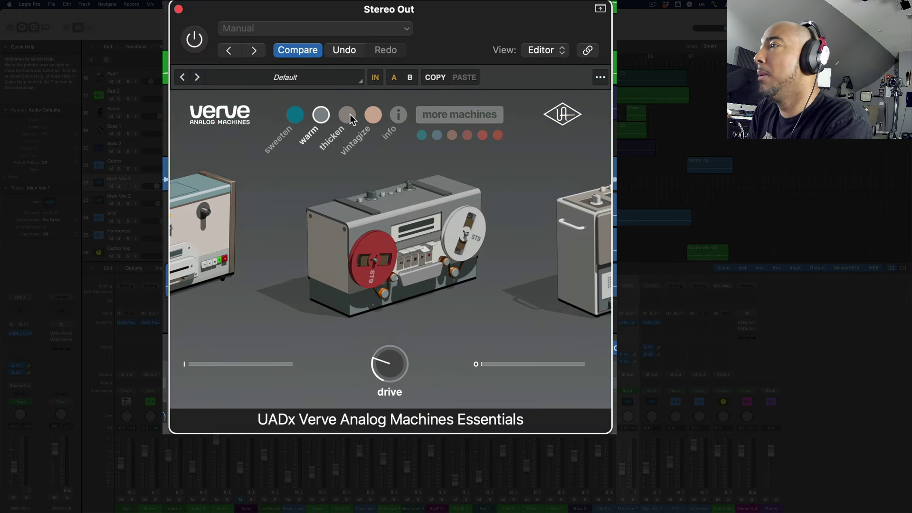
pyautogui.click(350, 114)
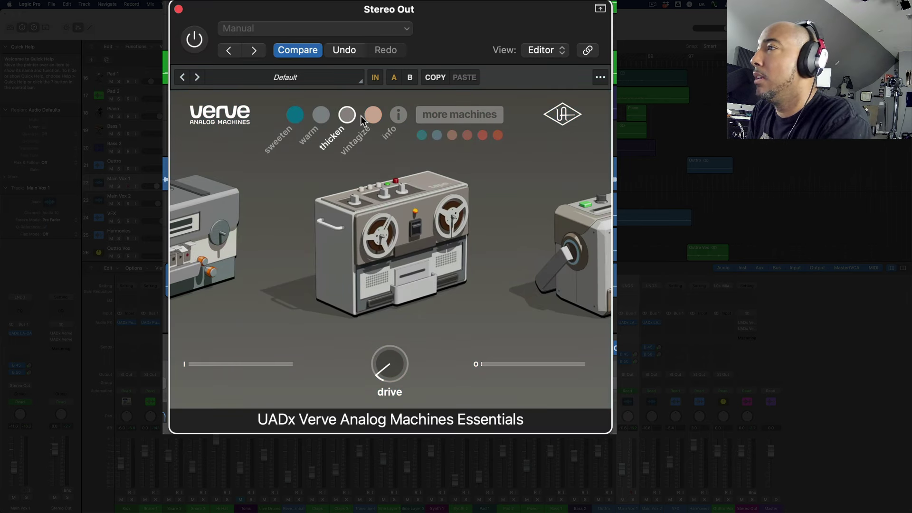
pyautogui.click(367, 115)
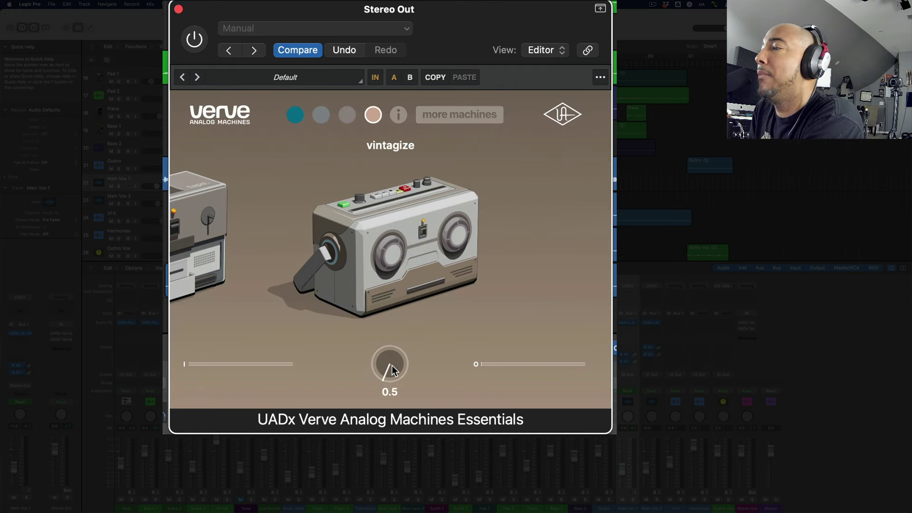
pyautogui.moveTo(392, 366); pyautogui.dragTo(378, 385)
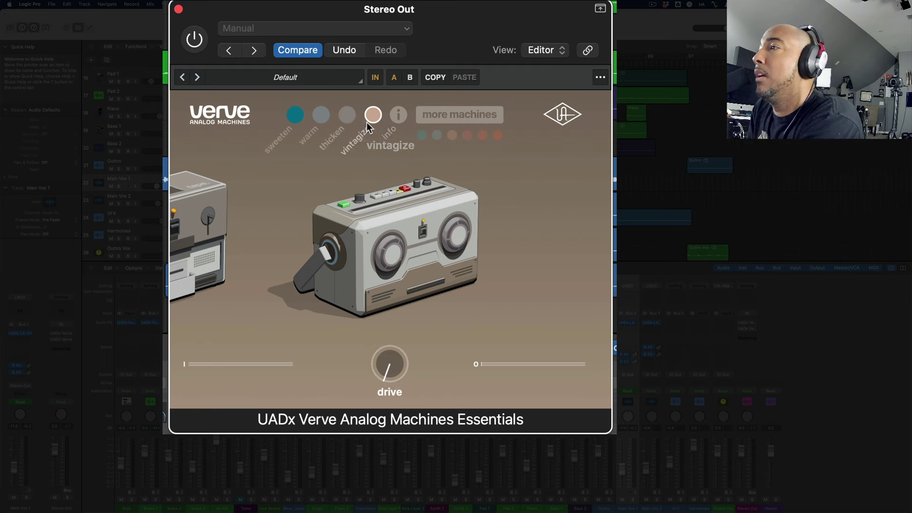
pyautogui.click(344, 116)
pyautogui.click(298, 117)
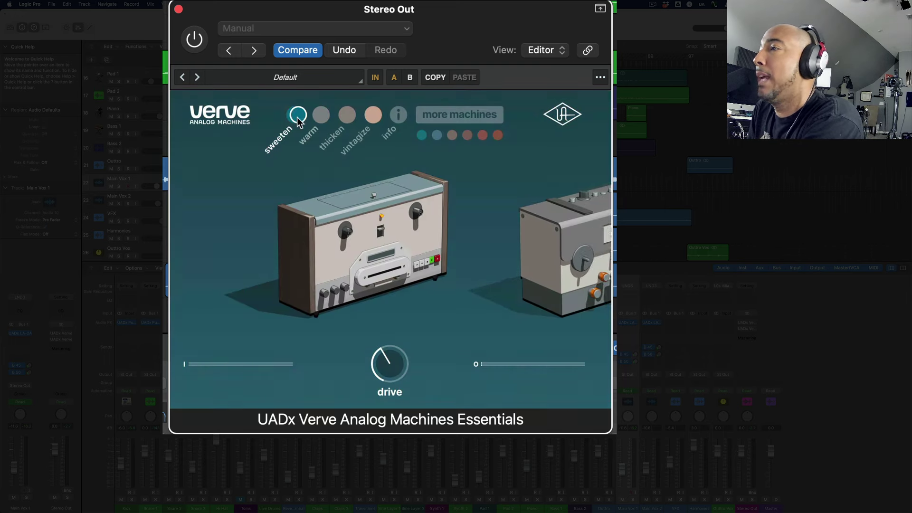
pyautogui.moveTo(392, 366)
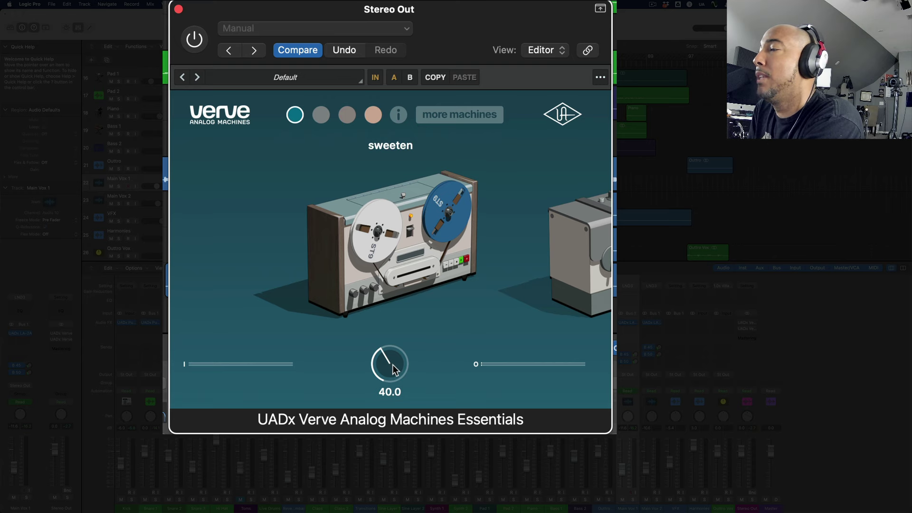
# Cycle through the warm, thicken and vintagize machines again to compare their drive settings, ending on sweeten
pyautogui.click(321, 115)
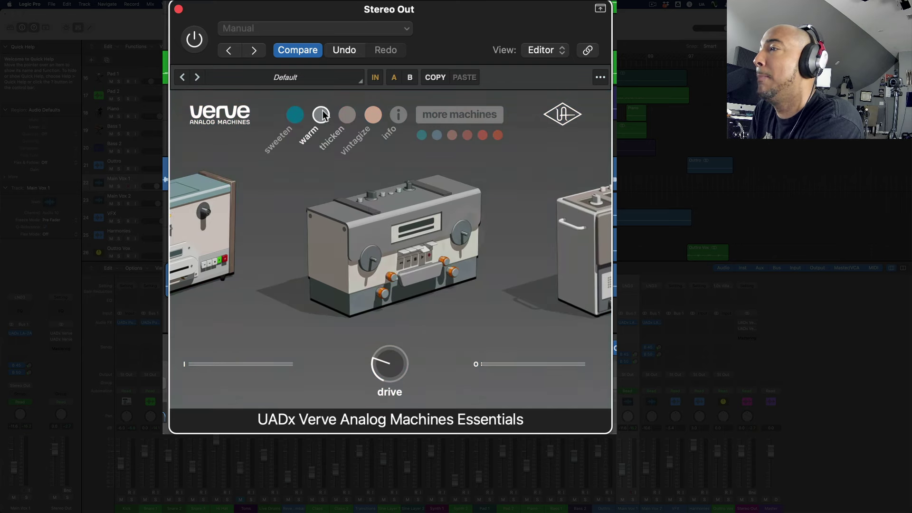
pyautogui.click(347, 115)
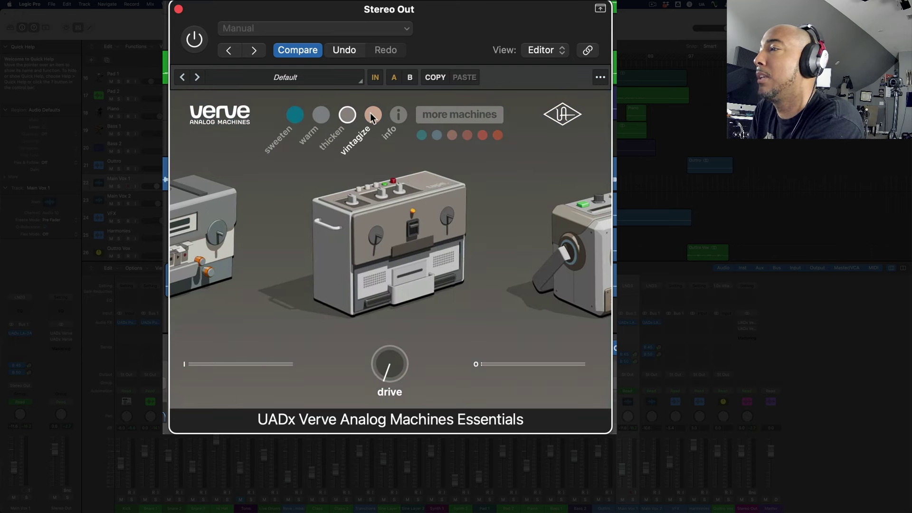
pyautogui.click(369, 113)
pyautogui.click(345, 116)
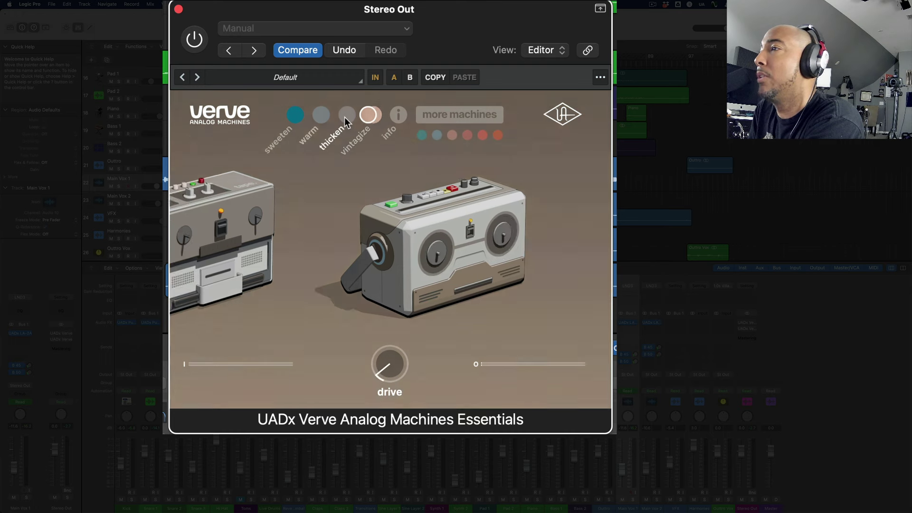
pyautogui.click(321, 115)
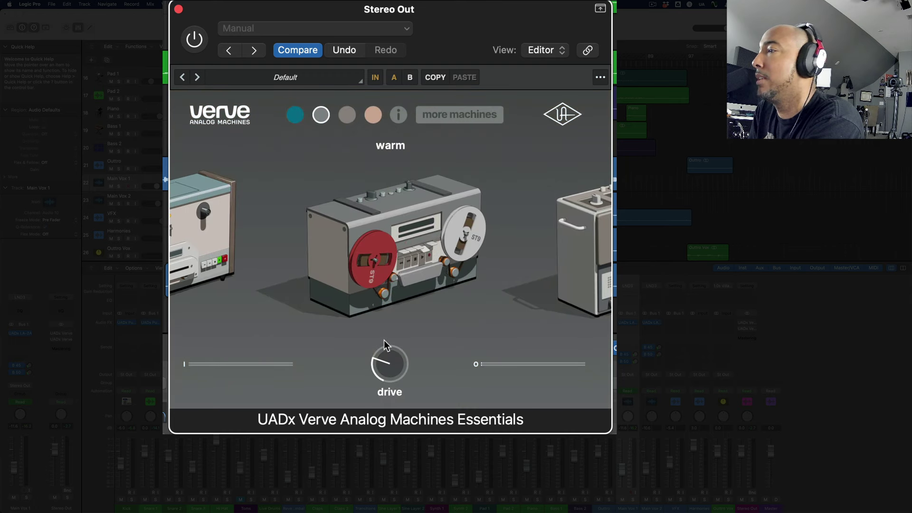
pyautogui.click(345, 117)
pyautogui.click(371, 113)
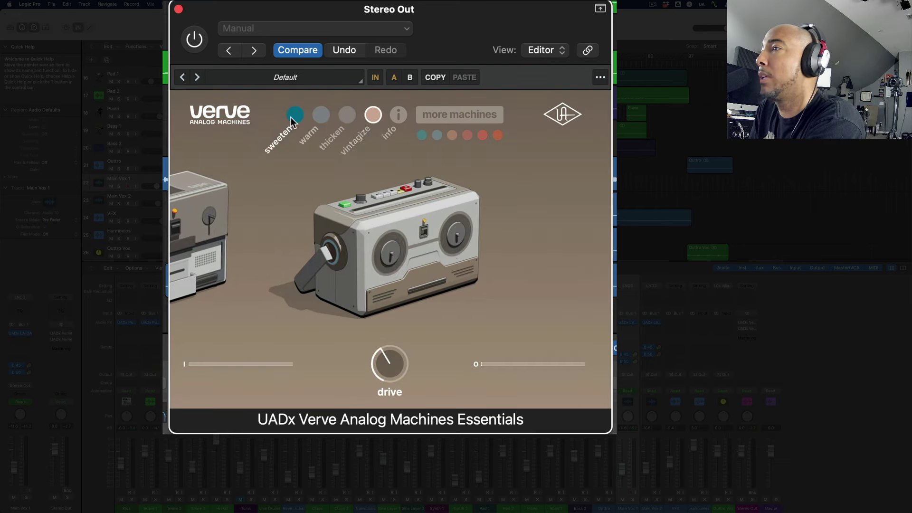
pyautogui.click(295, 115)
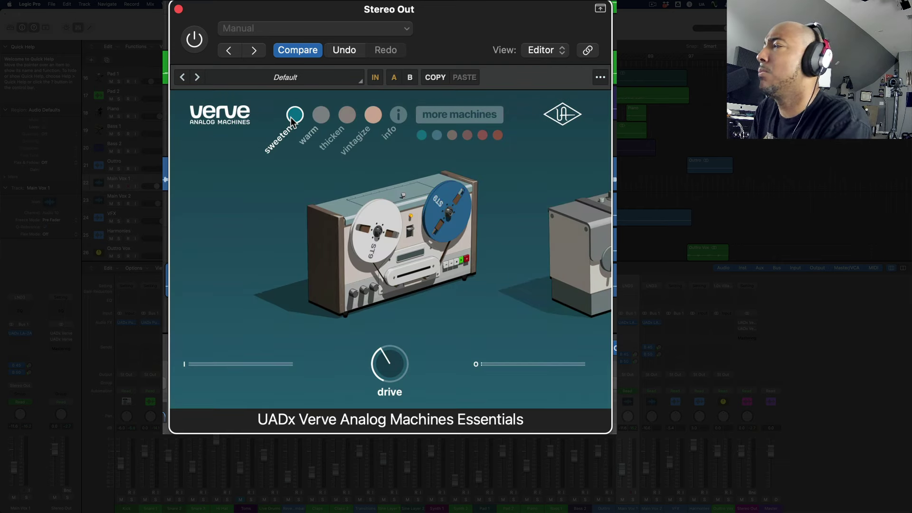
pyautogui.moveTo(546, 239)
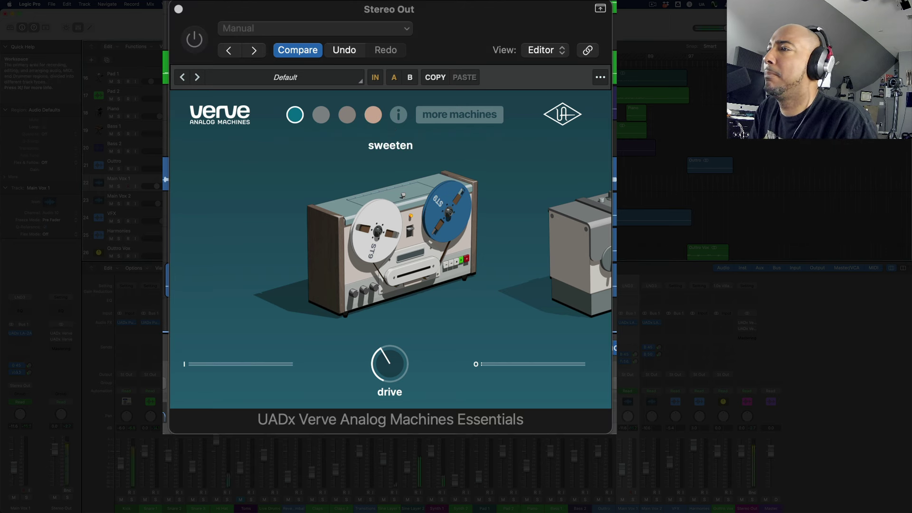
# Enable the plug-in during playback and audition warm, thicken and vintagize on the mix, stepping back to sweeten
pyautogui.click(194, 40)
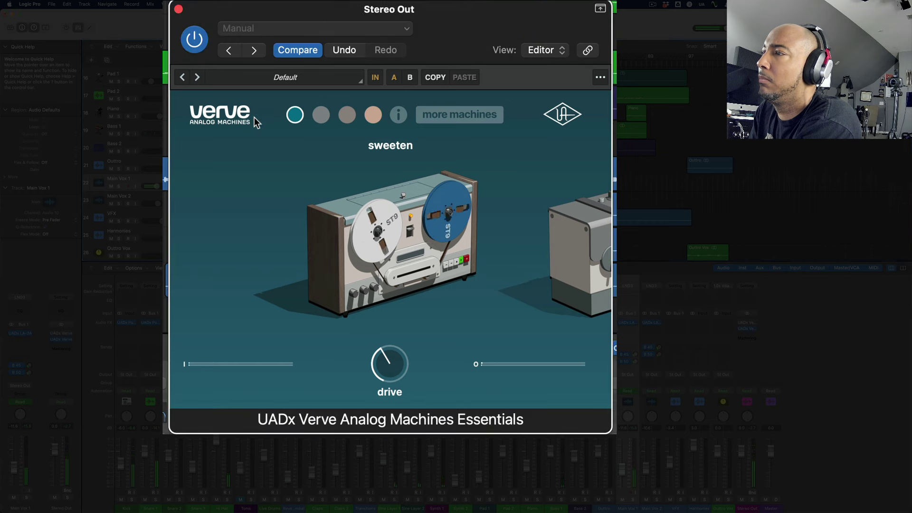
pyautogui.moveTo(269, 161)
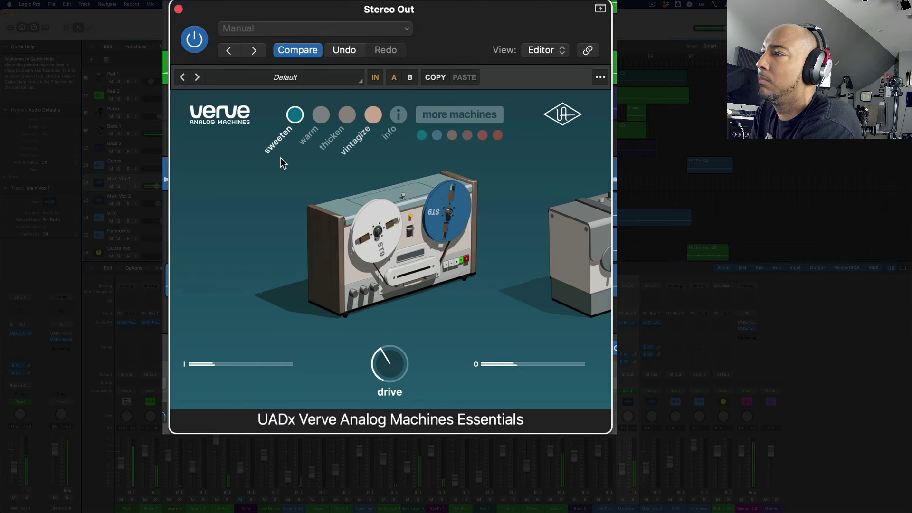
pyautogui.click(316, 119)
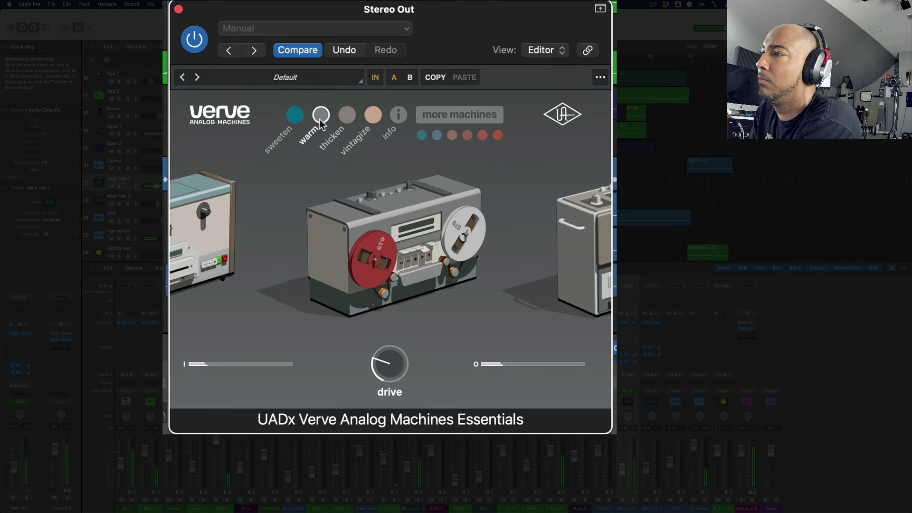
pyautogui.click(347, 116)
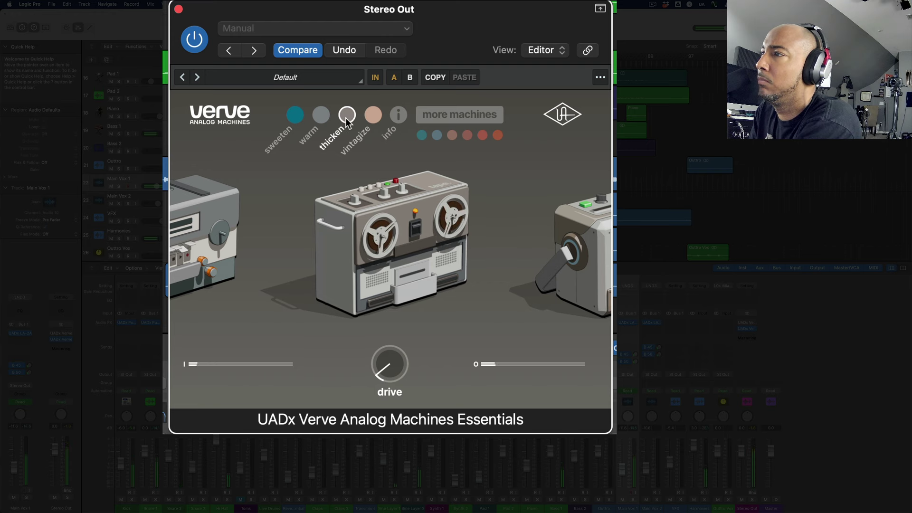
pyautogui.click(369, 116)
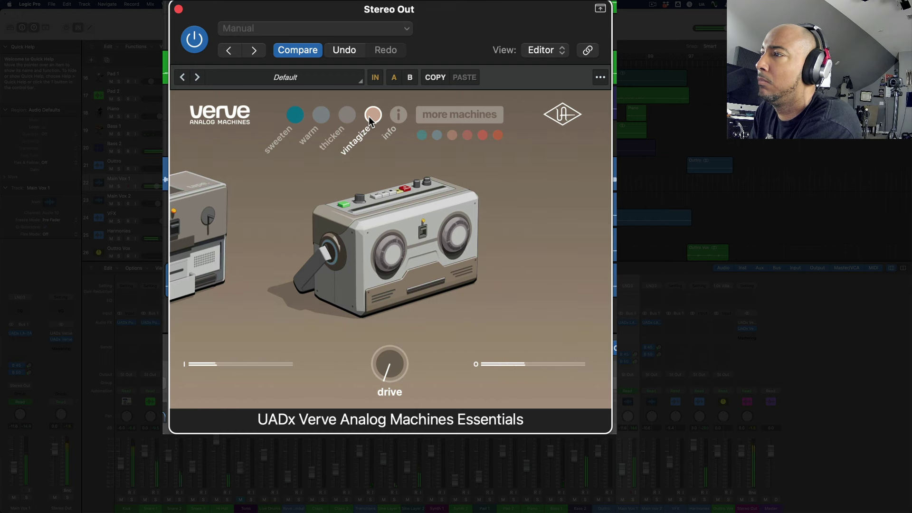
pyautogui.click(347, 115)
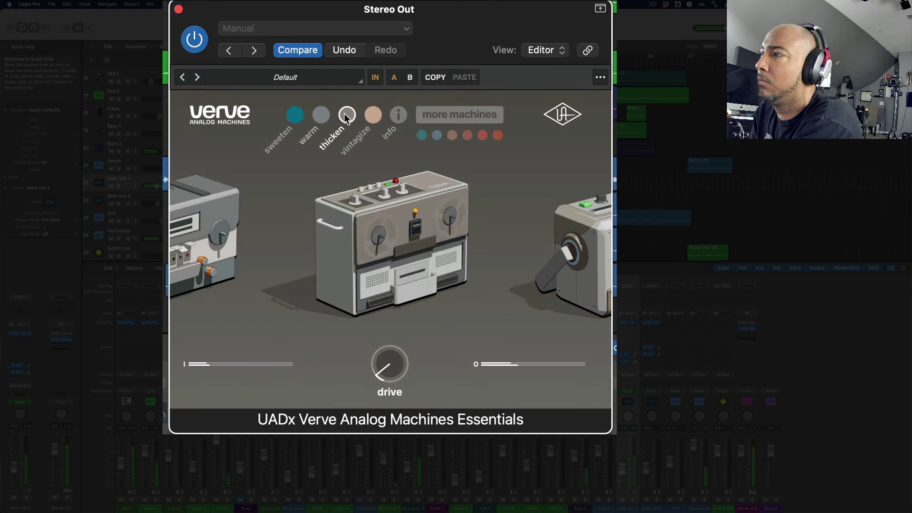
pyautogui.click(320, 116)
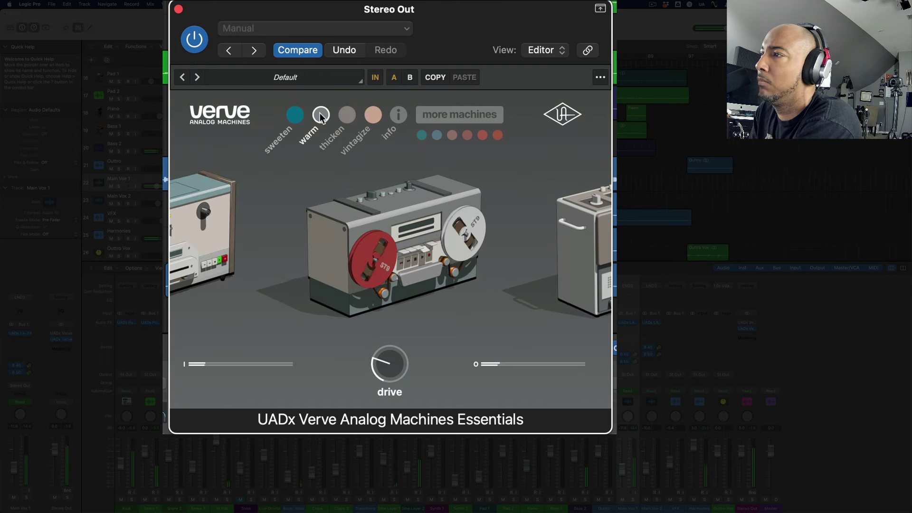
pyautogui.click(295, 115)
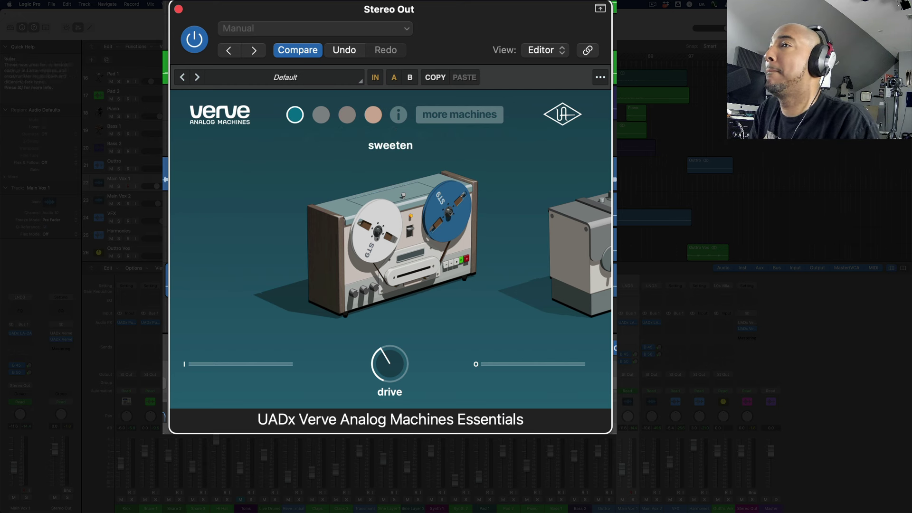
# Play the song and compare the mix through the sweeten and warm machines against the bypassed sound
pyautogui.press('space')
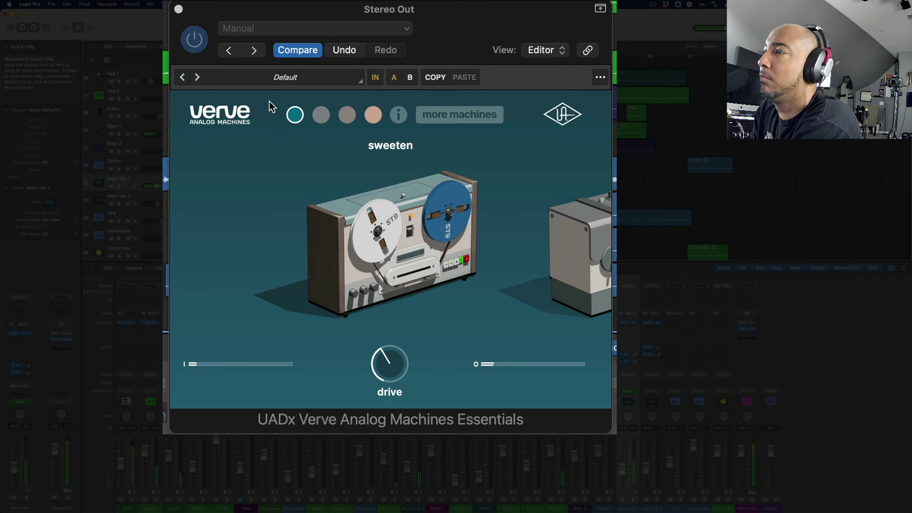
pyautogui.click(194, 42)
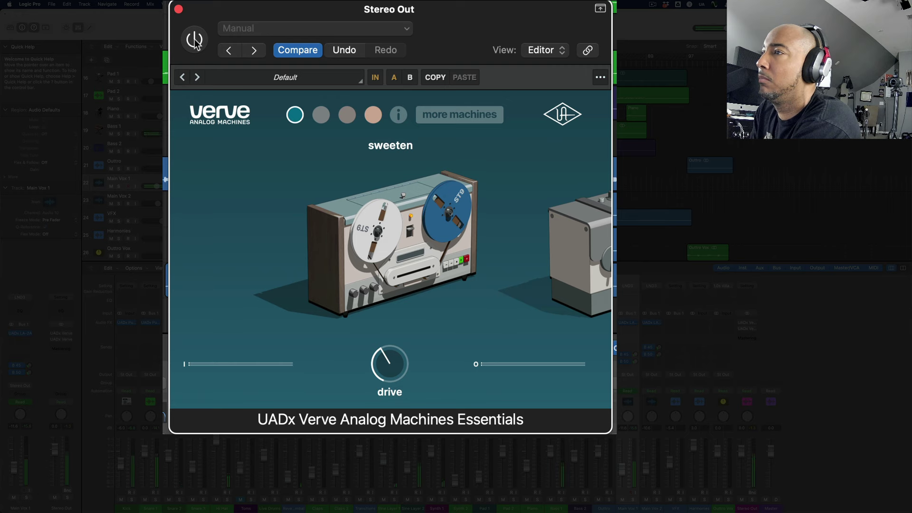
pyautogui.click(321, 115)
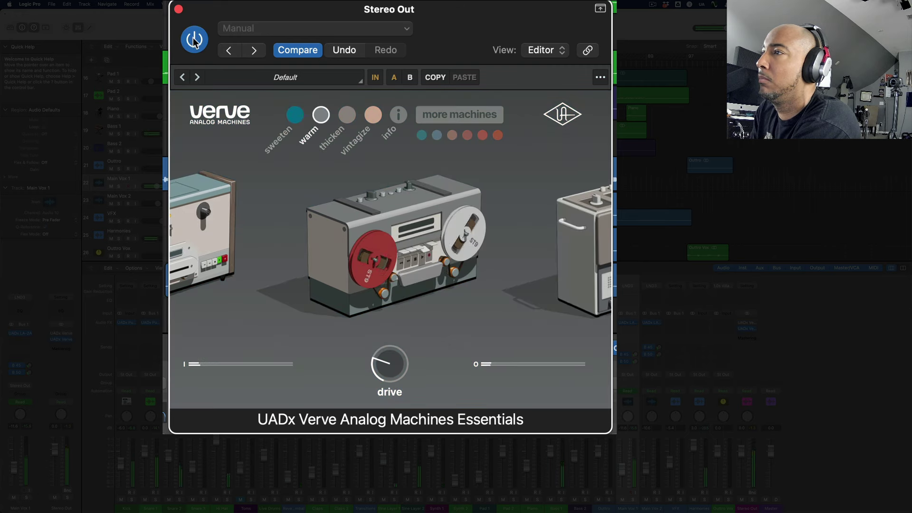
pyautogui.click(194, 40)
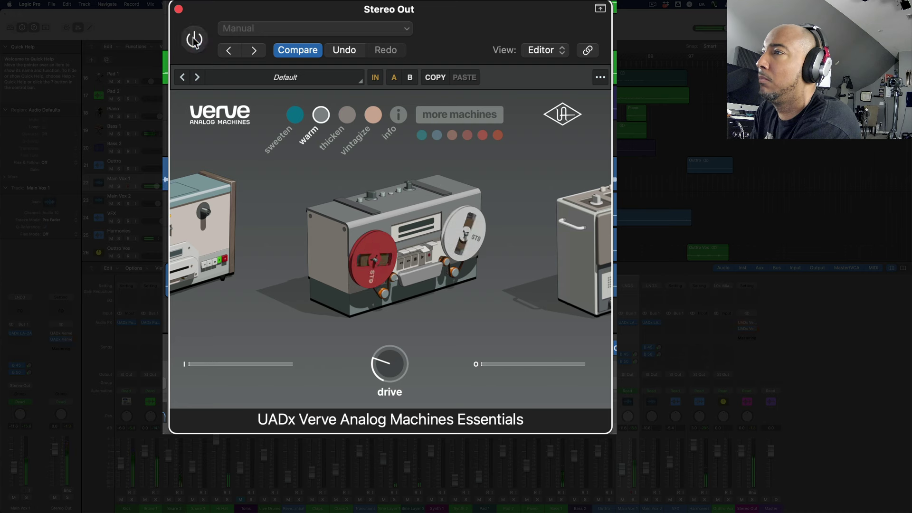
# Choose the thicken machine and compare the mix with the plug-in enabled and bypassed
pyautogui.click(346, 115)
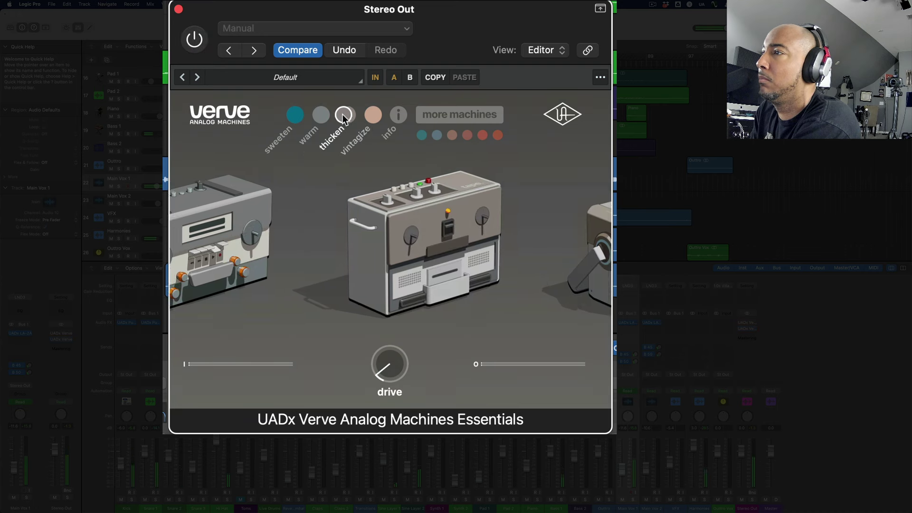
pyautogui.click(195, 42)
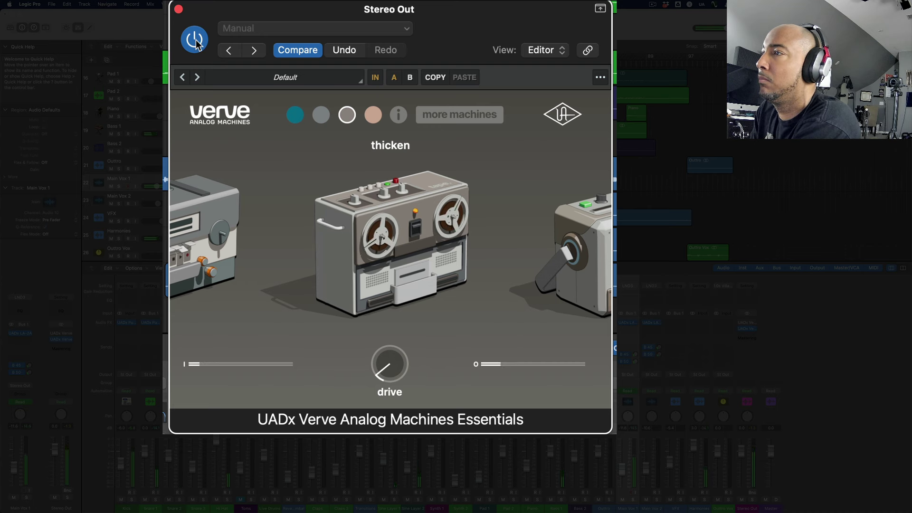
pyautogui.click(196, 42)
# Switch to the vintagize machine, audition it enabled, and leave the plug-in bypassed
pyautogui.click(373, 115)
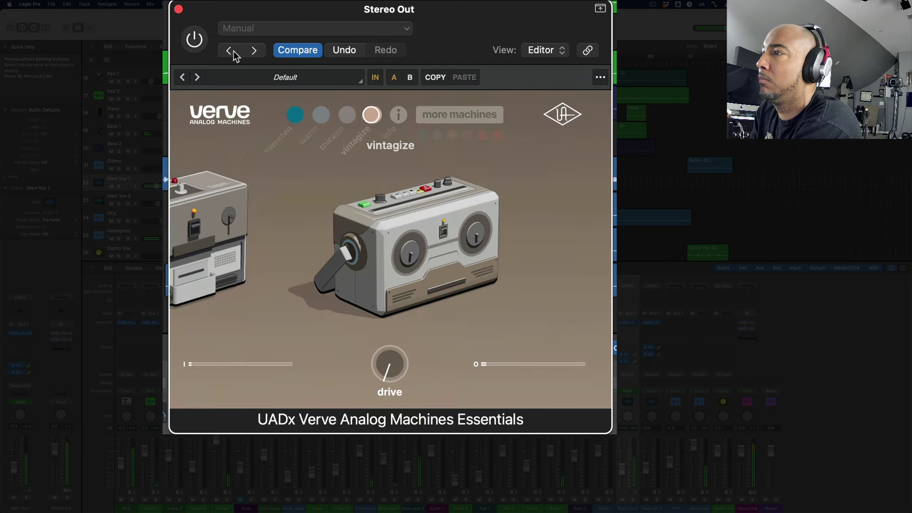
pyautogui.click(195, 41)
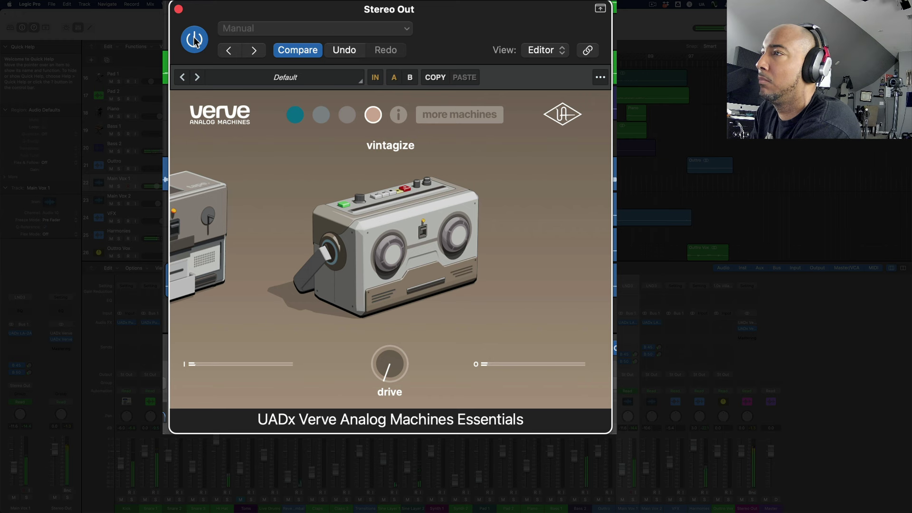
pyautogui.click(194, 41)
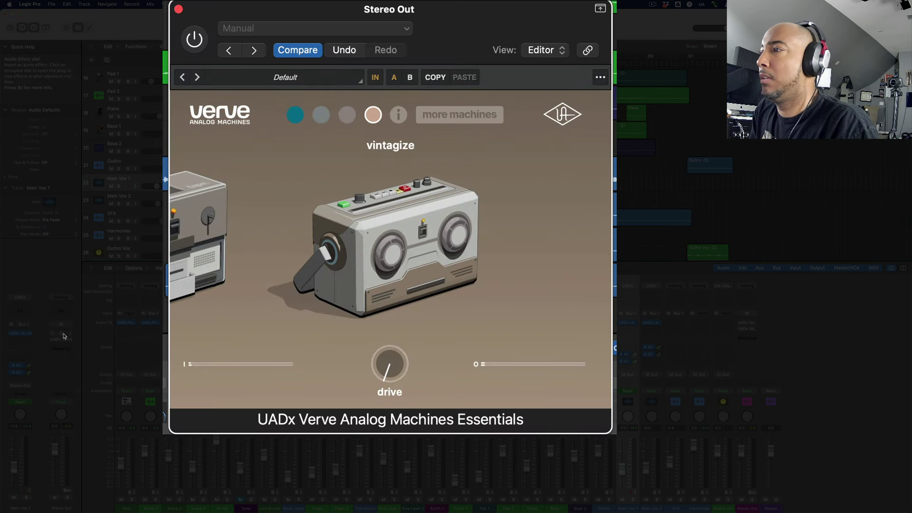
# Open the full Verve Analog Machines plug-in on the Stereo Out channel, enable it and select the edge machine
pyautogui.click(64, 336)
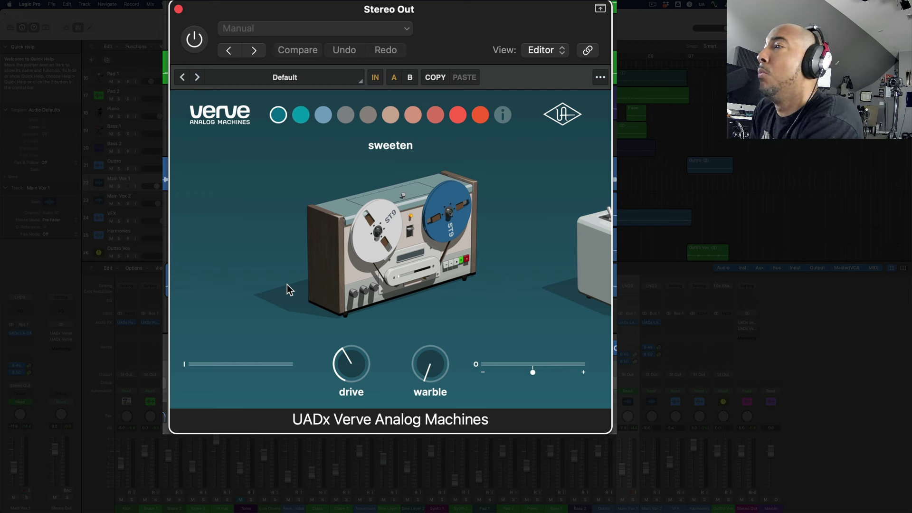
pyautogui.moveTo(285, 144)
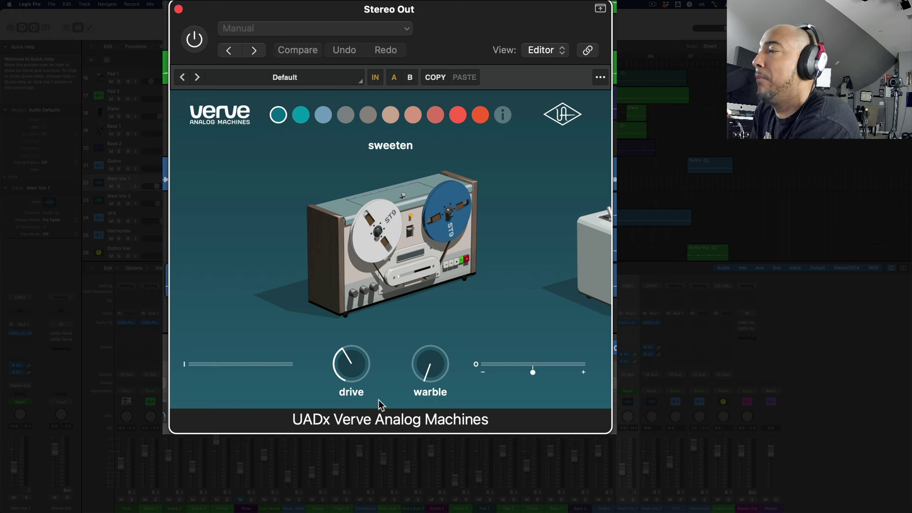
pyautogui.moveTo(344, 380)
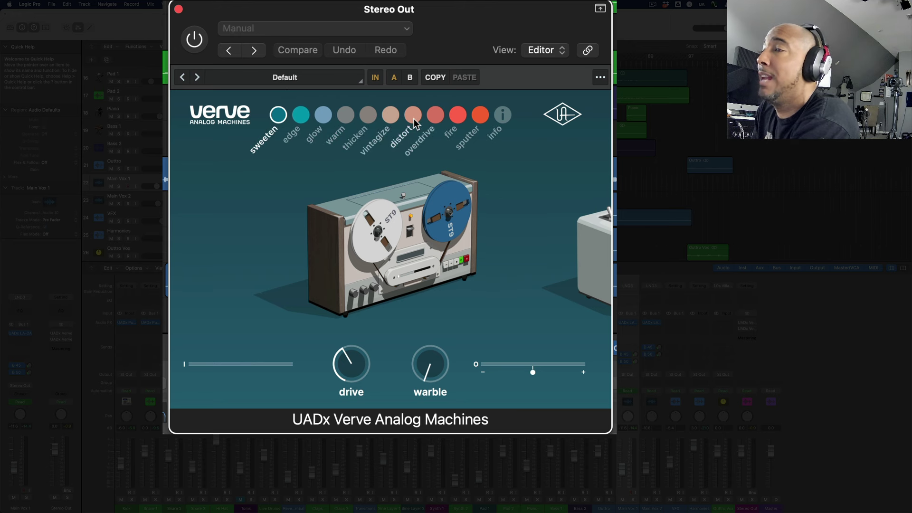
pyautogui.click(195, 40)
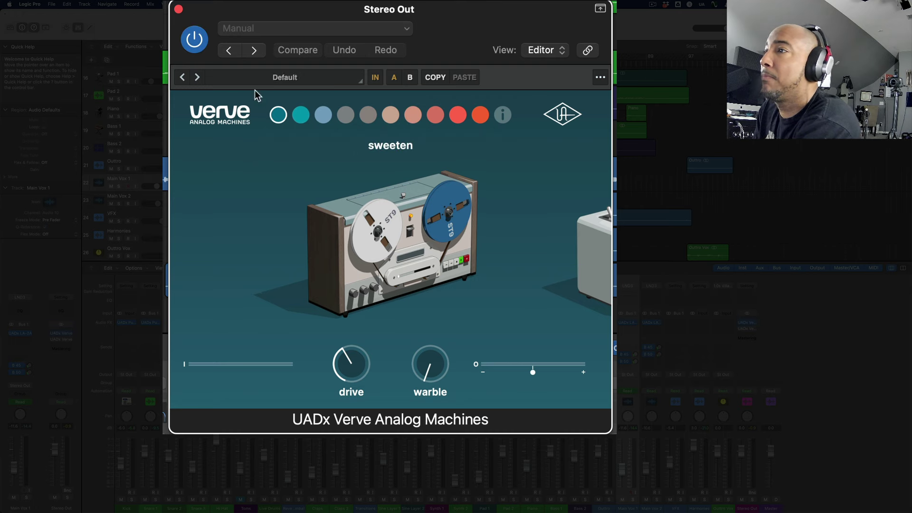
pyautogui.click(301, 114)
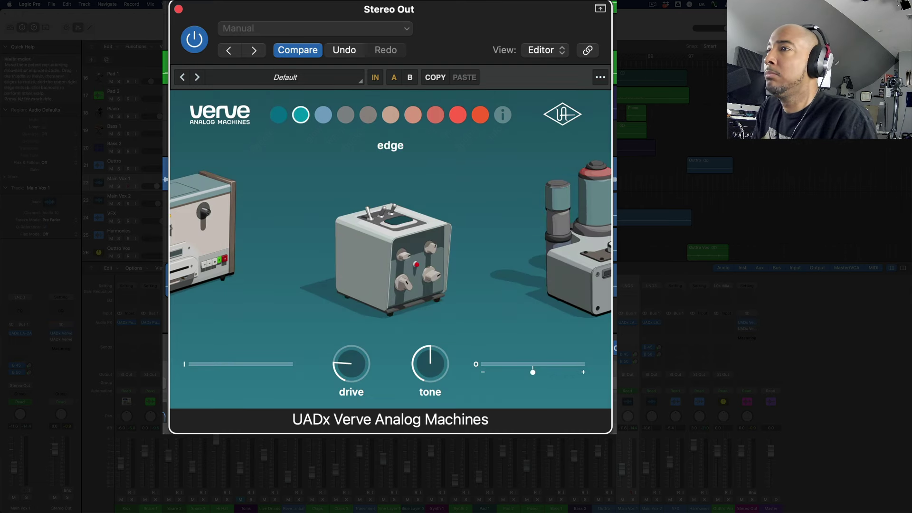
# Play the song and audition the mix through the edge, glow, distort and warm machines, returning to edge
pyautogui.press('space')
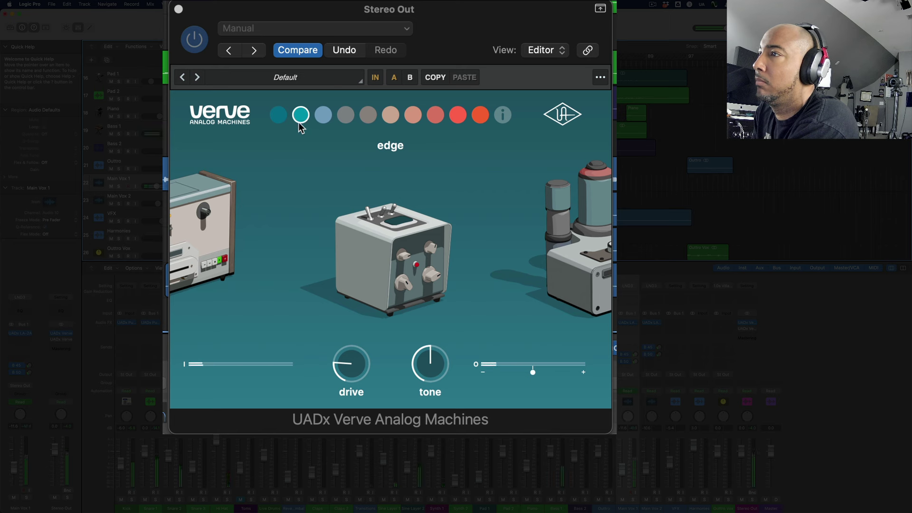
pyautogui.click(324, 116)
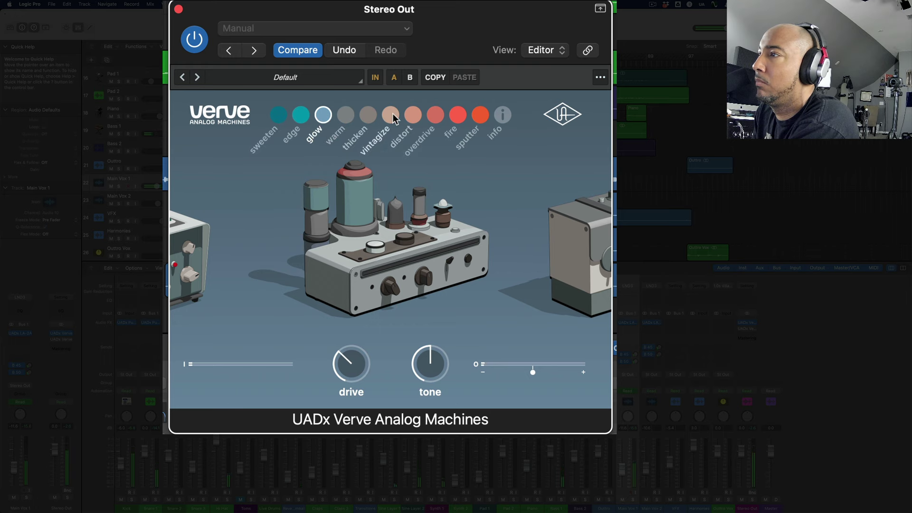
pyautogui.click(412, 115)
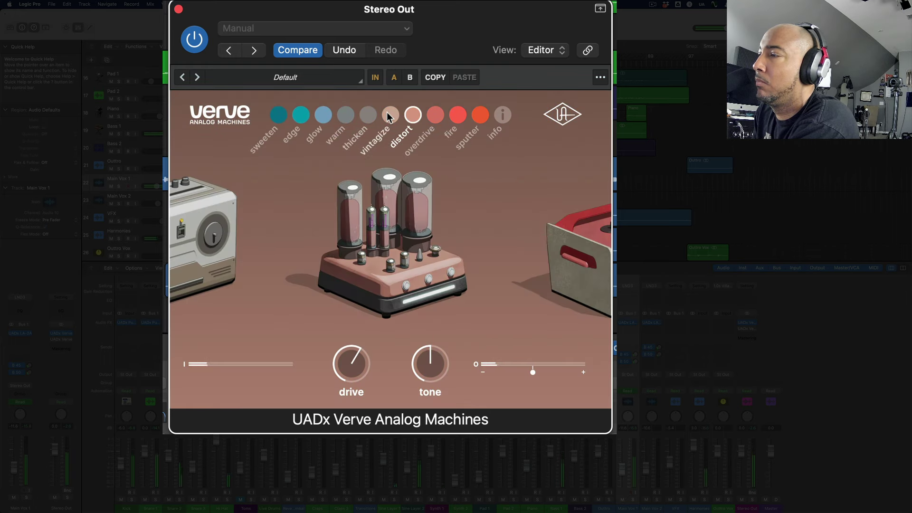
pyautogui.click(345, 115)
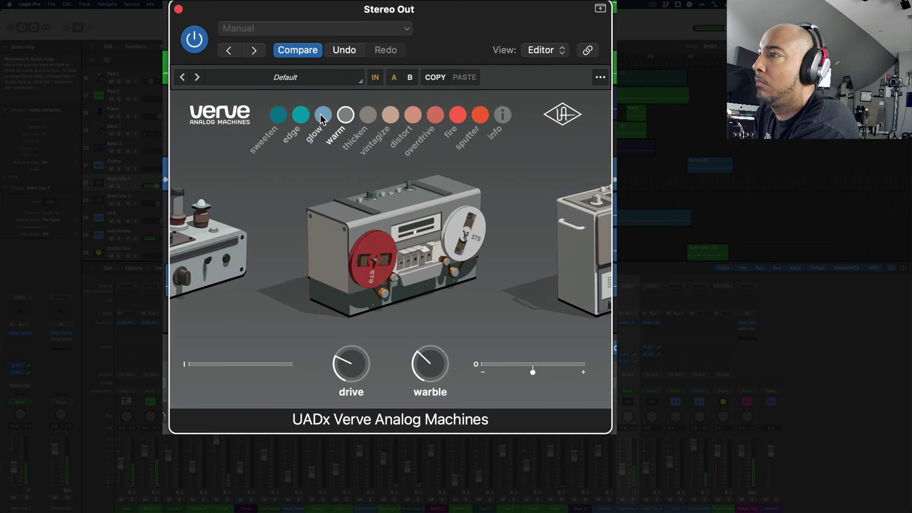
pyautogui.click(323, 116)
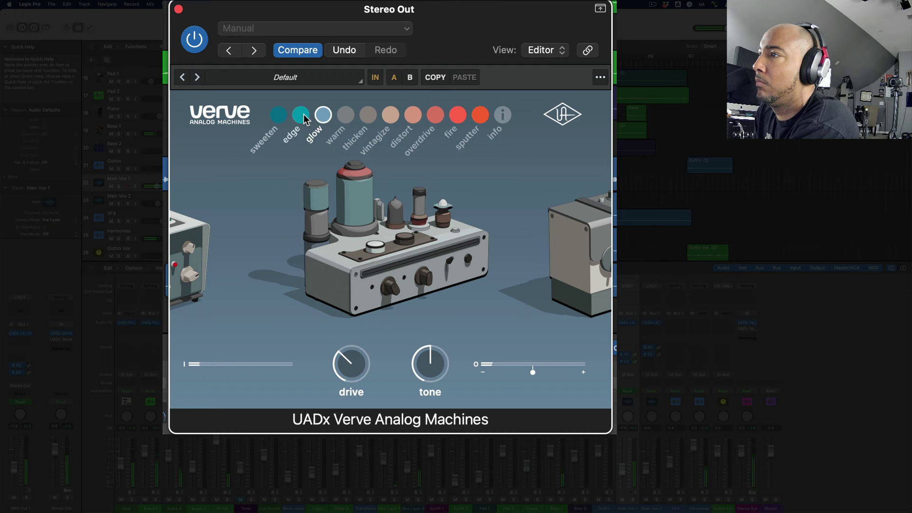
pyautogui.click(301, 116)
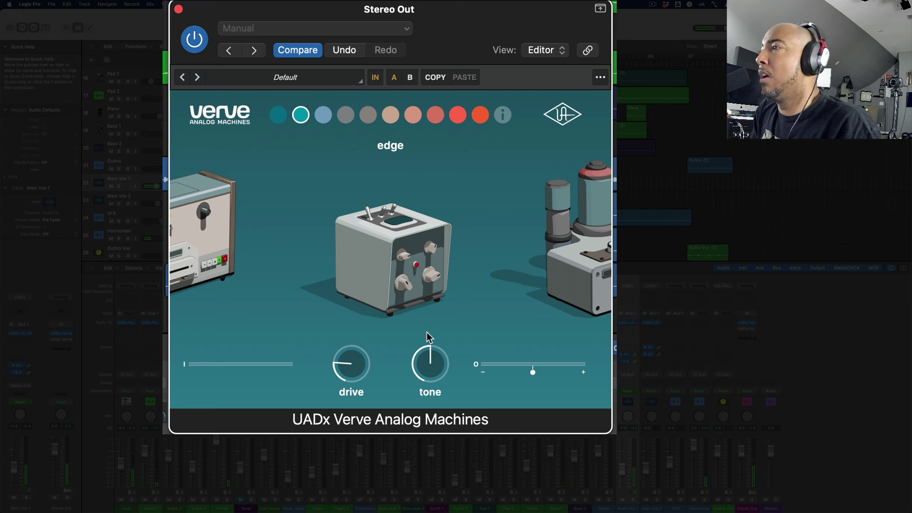
# Examine the controls of the edge, glow, warm, thicken and vintagize machines, and return to edge
pyautogui.moveTo(442, 374)
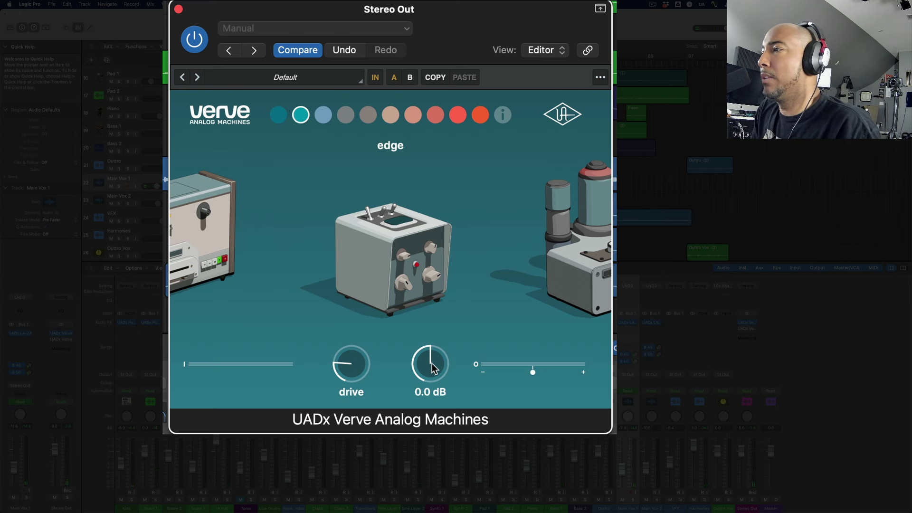
pyautogui.click(323, 116)
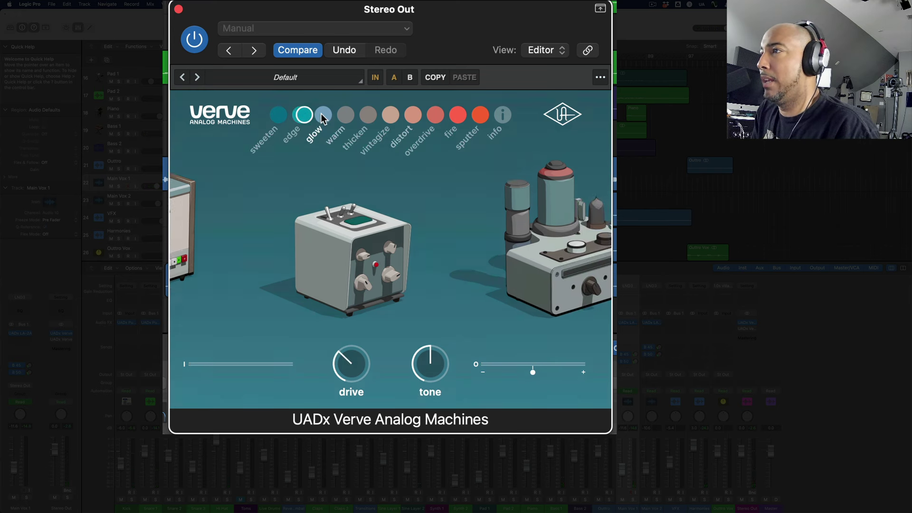
pyautogui.click(344, 115)
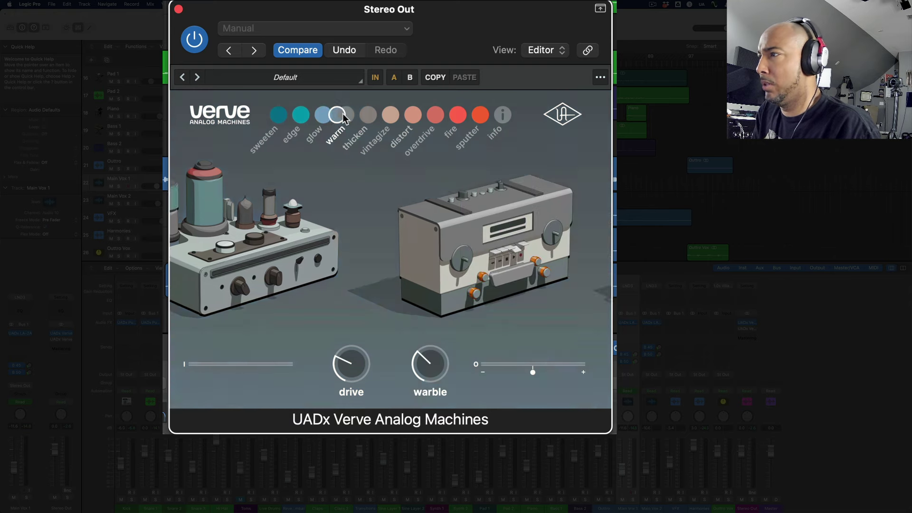
pyautogui.click(368, 115)
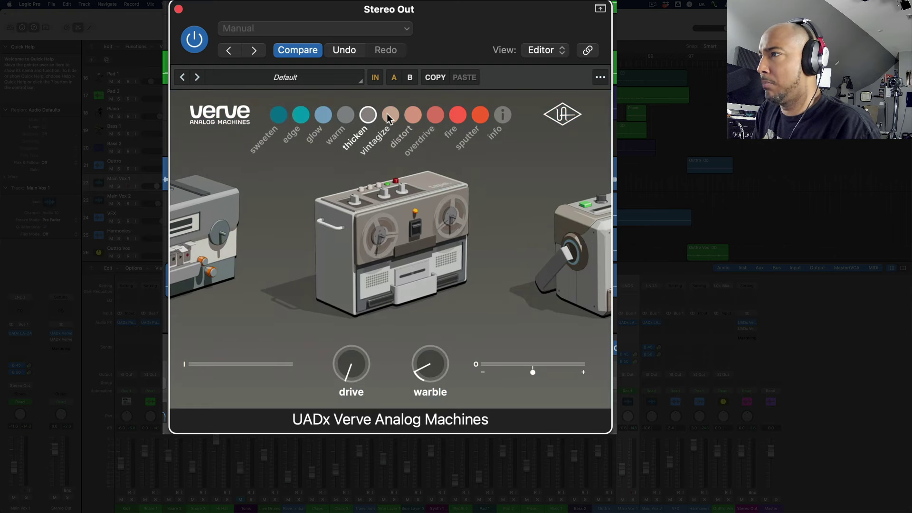
pyautogui.click(388, 114)
pyautogui.click(301, 114)
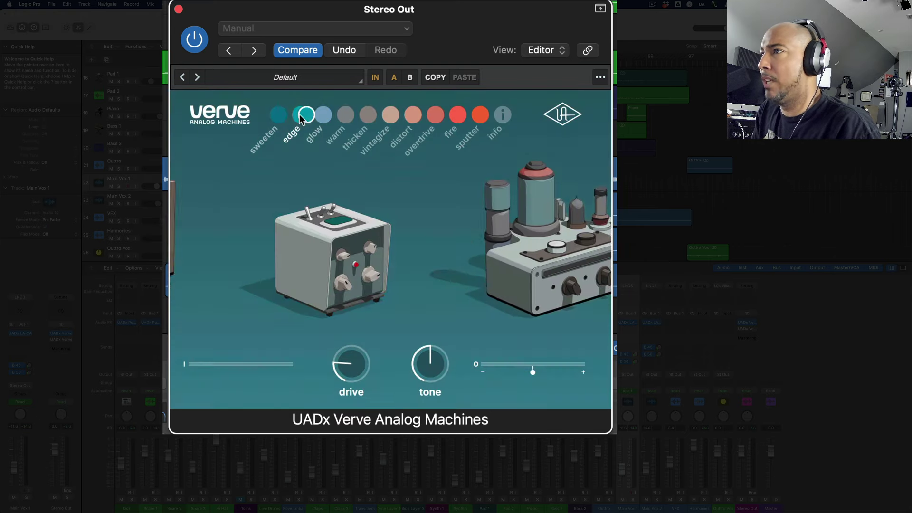
pyautogui.click(324, 114)
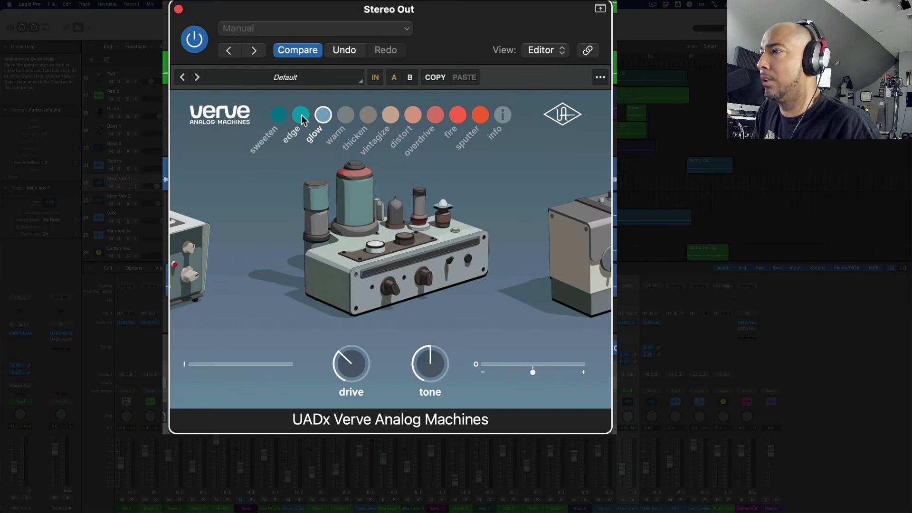
pyautogui.click(301, 114)
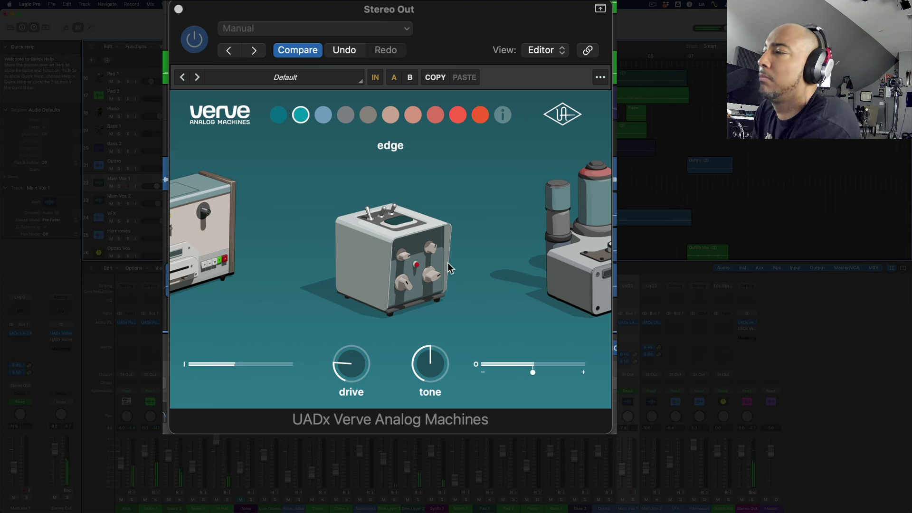
# Audition the edge machine's tone at maximum and near center, and choose the glow machine with its tone raised above center
pyautogui.click(433, 358)
pyautogui.moveTo(432, 358); pyautogui.dragTo(427, 285)
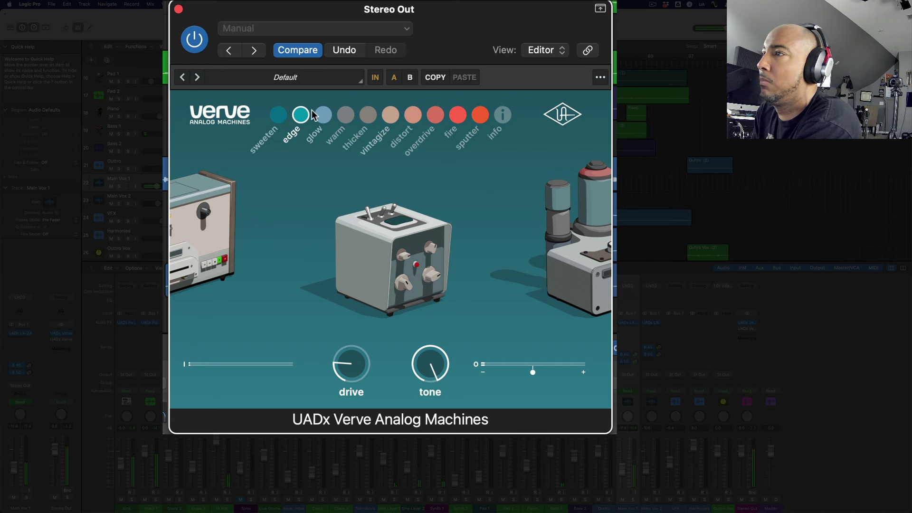
pyautogui.moveTo(432, 370); pyautogui.dragTo(388, 427)
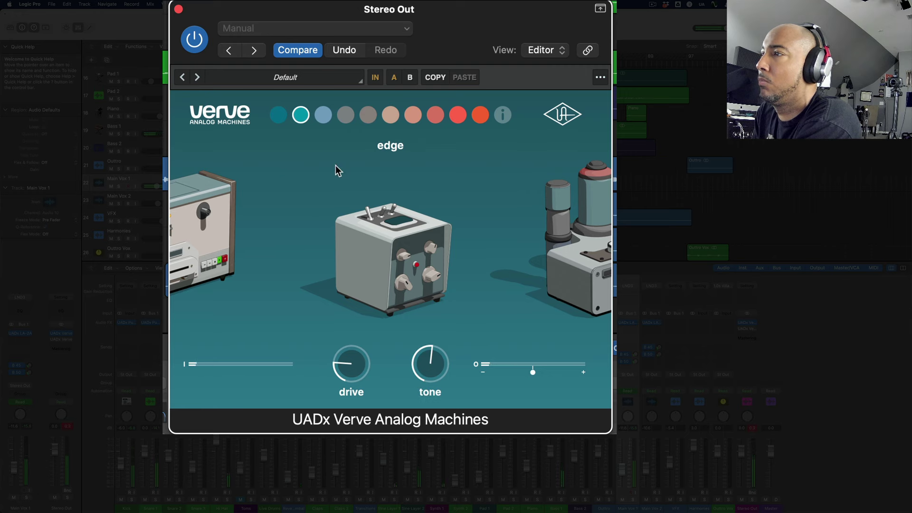
pyautogui.click(324, 114)
pyautogui.moveTo(430, 364); pyautogui.dragTo(414, 405)
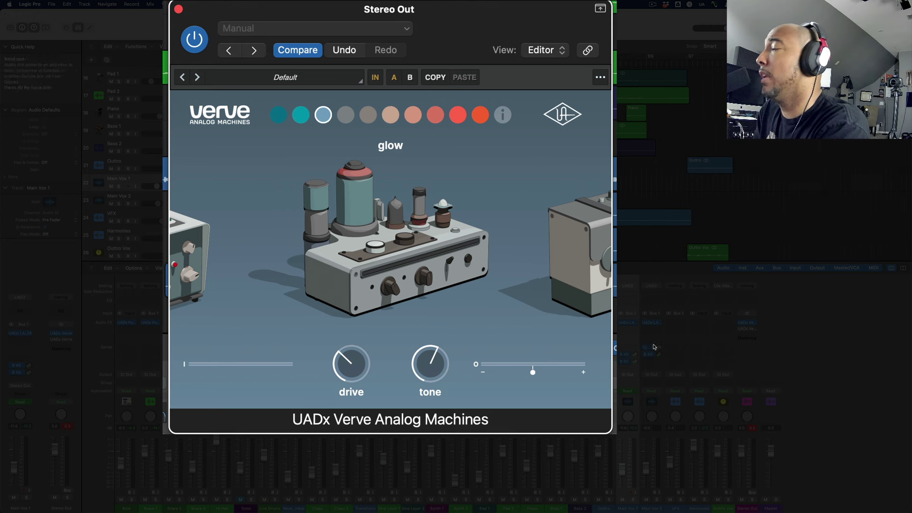
# Briefly open the LA-2A compressor on Main Vox 1, and close it along with both Verve plug-in windows on Stereo Out
pyautogui.click(629, 324)
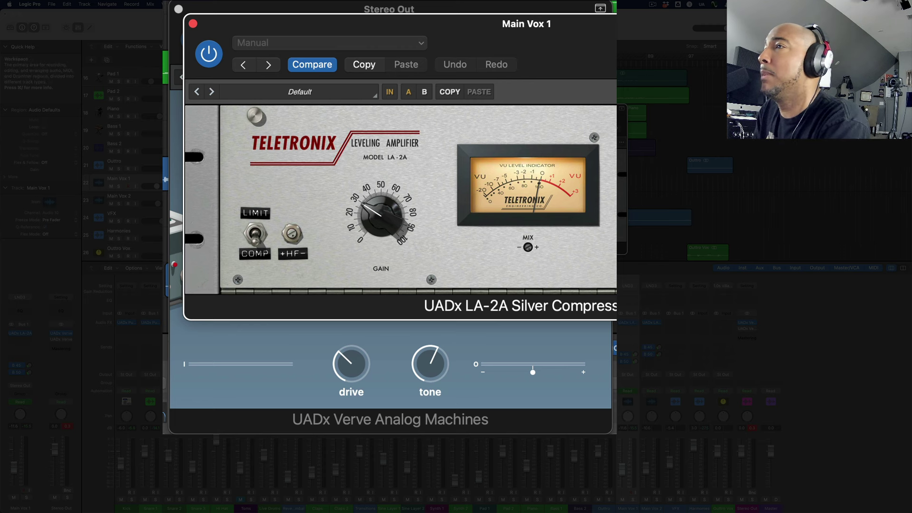
pyautogui.click(193, 24)
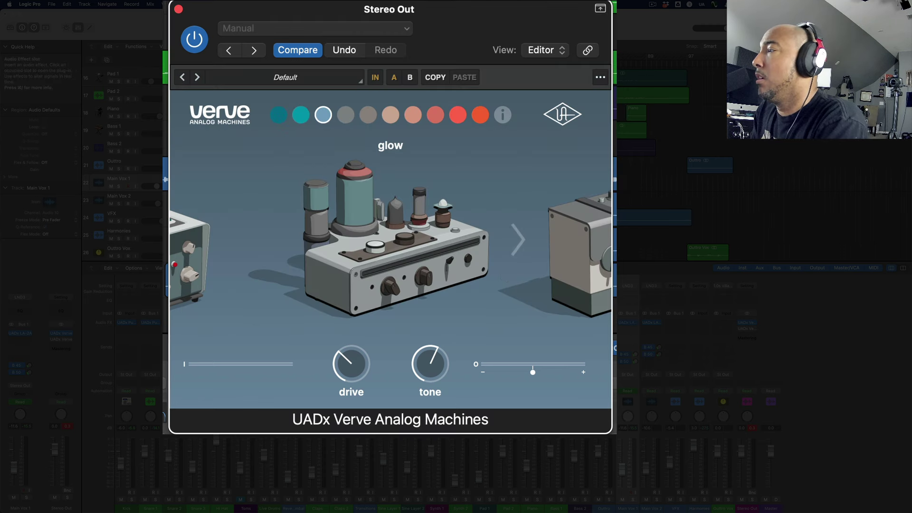
pyautogui.click(179, 9)
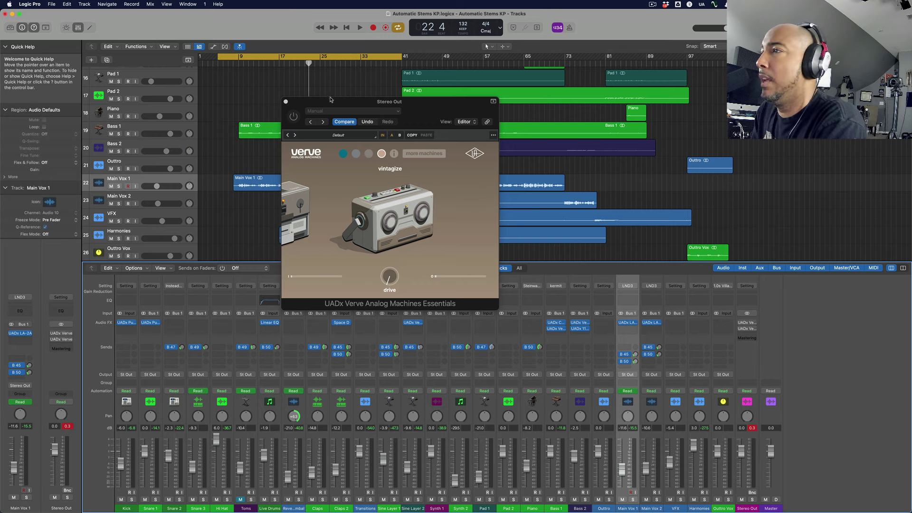
pyautogui.click(285, 101)
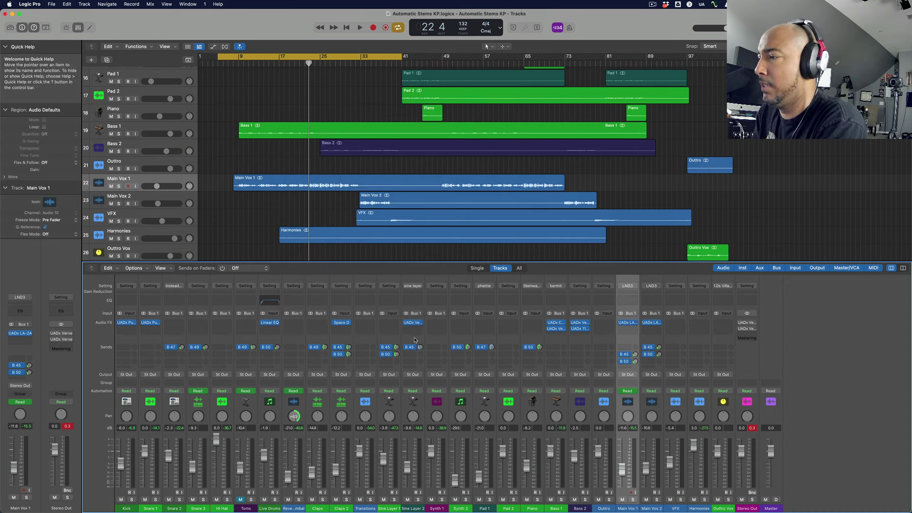
# Select the Bass 1 track, set the cycle range to bars 81 to 97 and briefly play that section
pyautogui.click(556, 339)
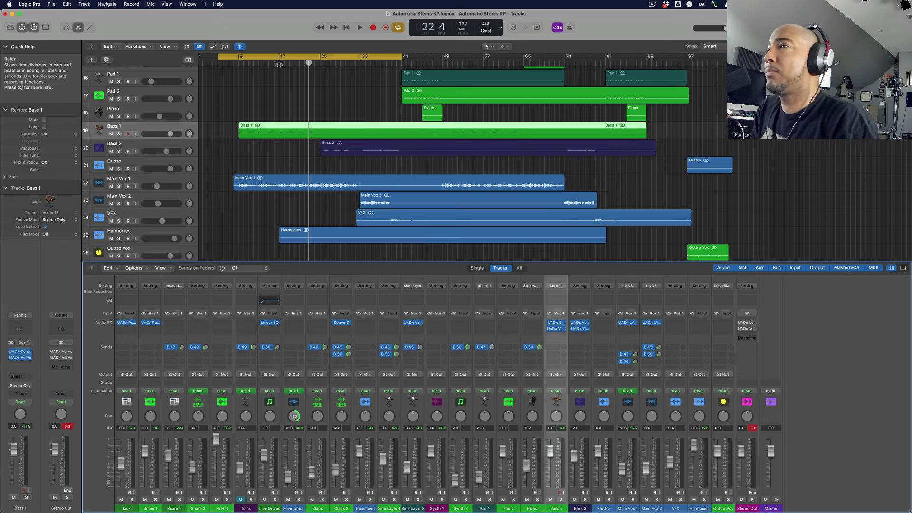
pyautogui.click(295, 57)
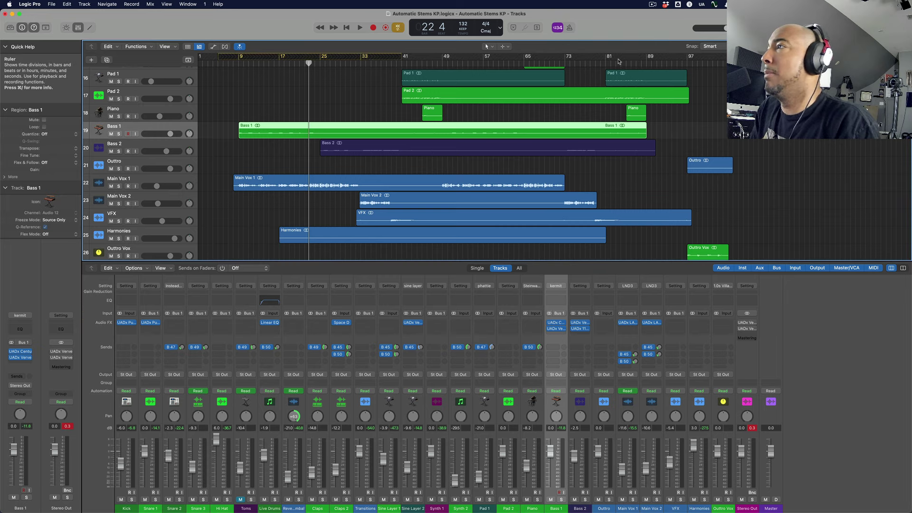
pyautogui.moveTo(586, 61); pyautogui.dragTo(689, 56)
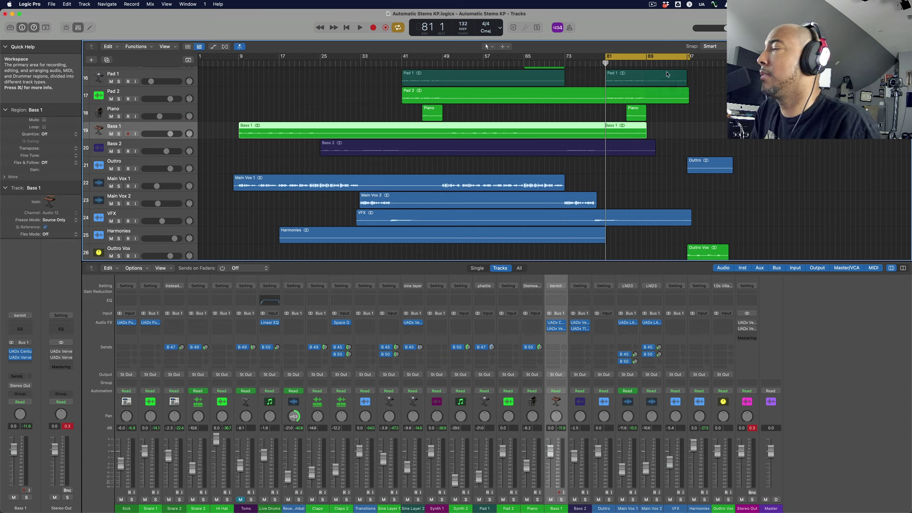
pyautogui.press('space')
pyautogui.press('space')
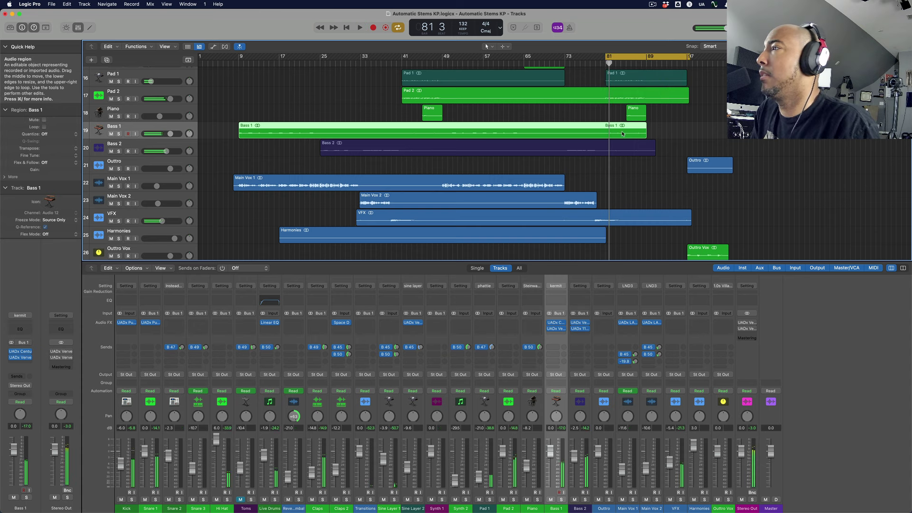
# Open the Verve Analog Machines plug-in on the Bass 2 track and play the section through the distort machine
pyautogui.click(178, 146)
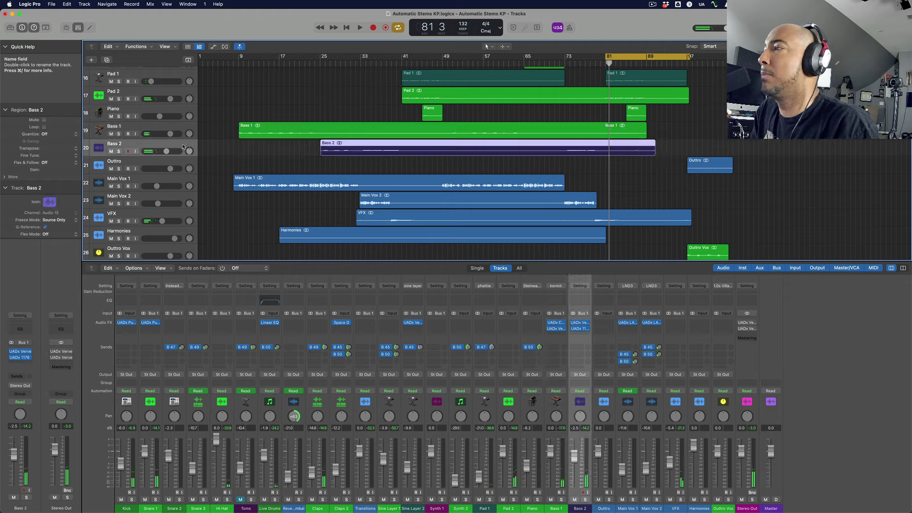
pyautogui.click(576, 323)
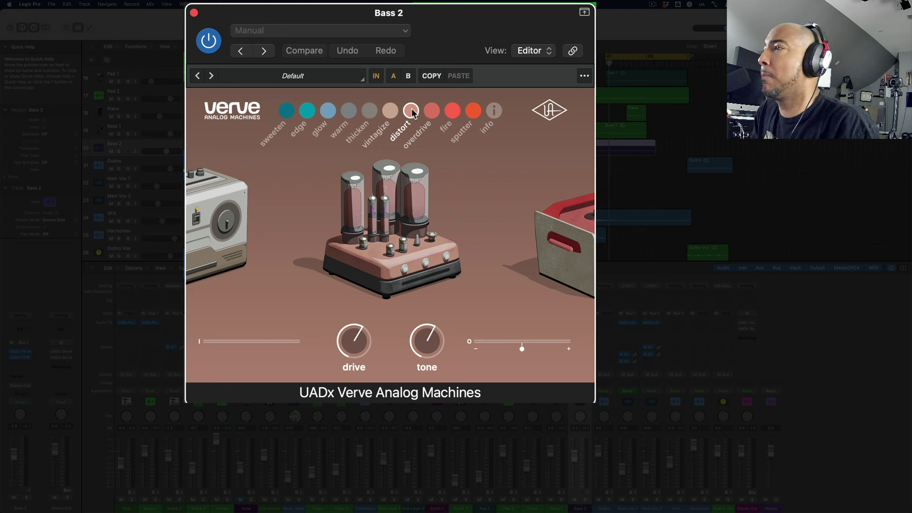
pyautogui.press('space')
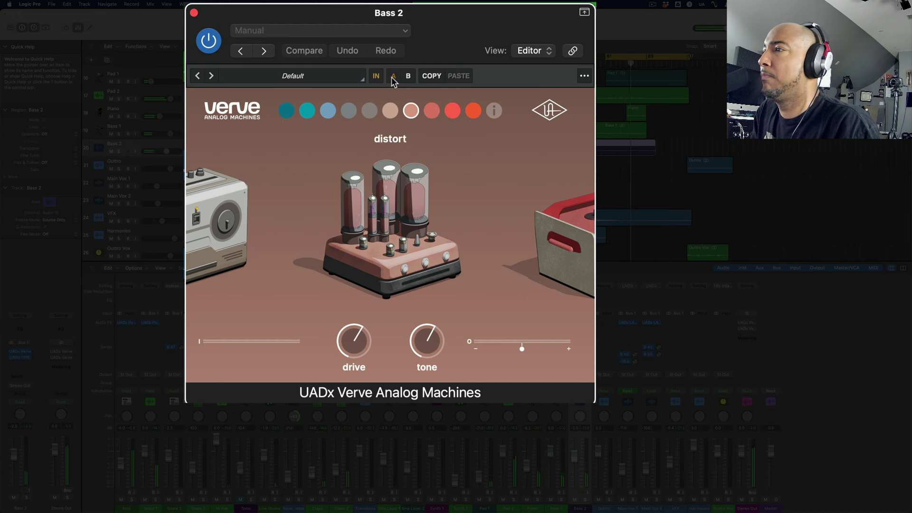
# Audition Bass 2 through the overdrive, fire and sputter machines, and return to distort
pyautogui.click(431, 110)
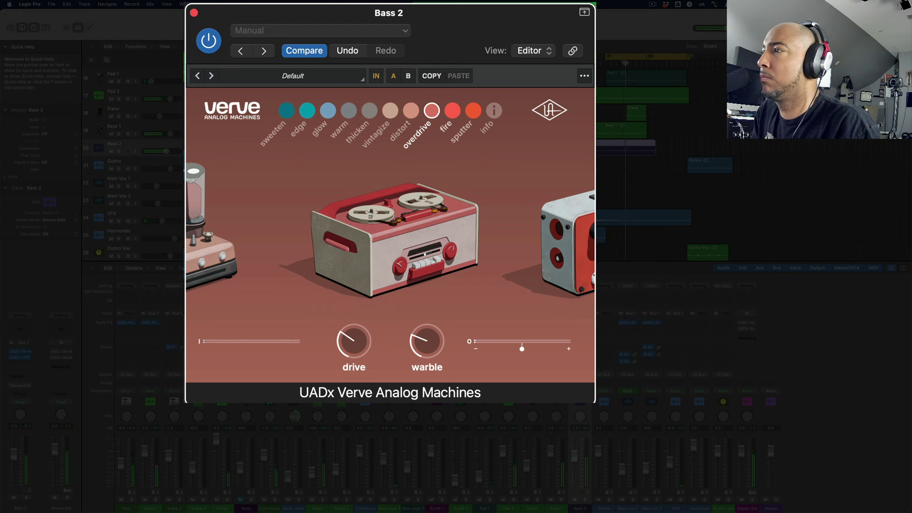
pyautogui.click(452, 112)
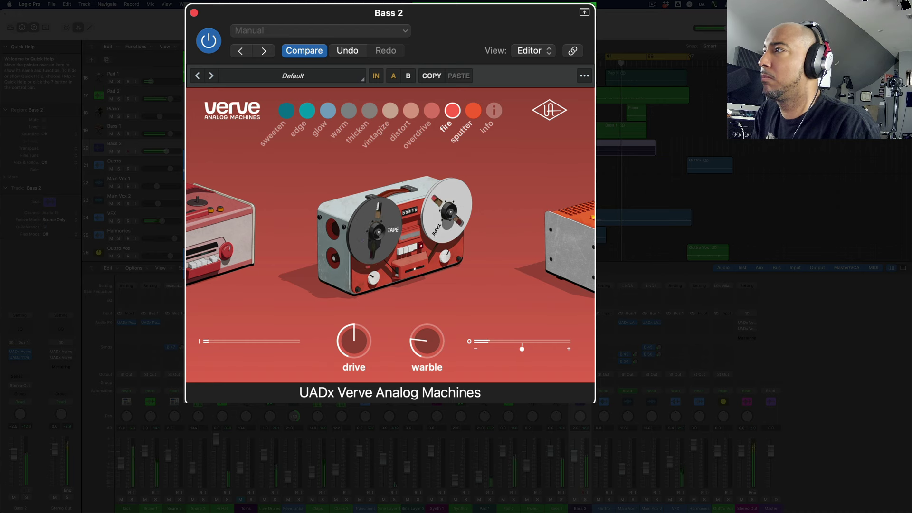
pyautogui.click(474, 111)
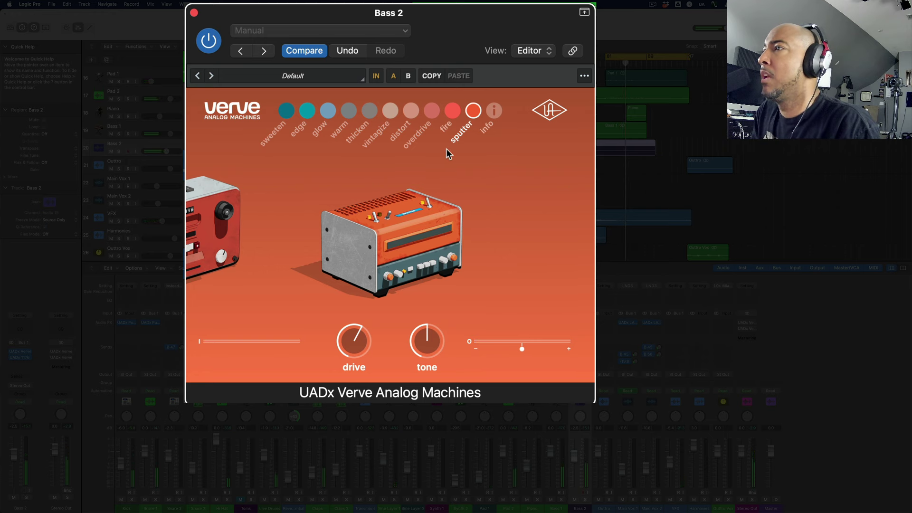
pyautogui.click(411, 112)
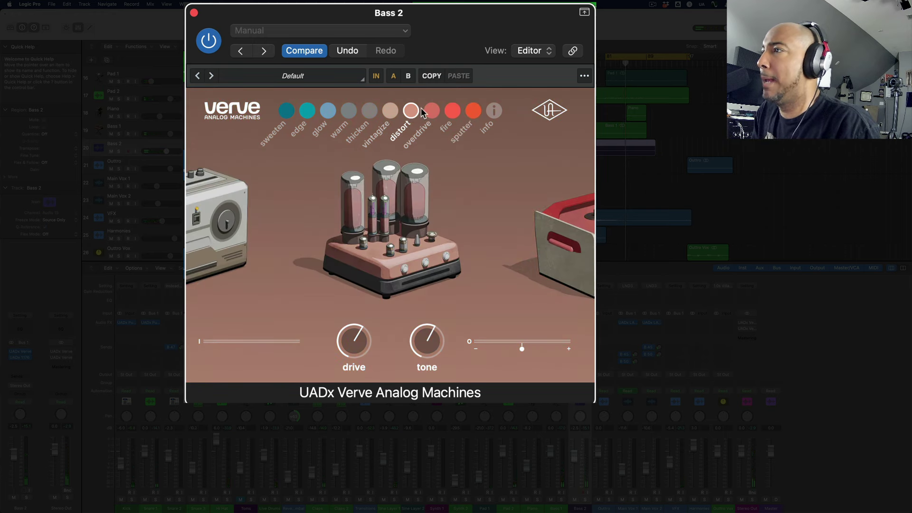
# Compare Bass 2 through the distort and overdrive machines against the bypassed sound, leaving overdrive selected and the plug-in bypassed
pyautogui.click(210, 41)
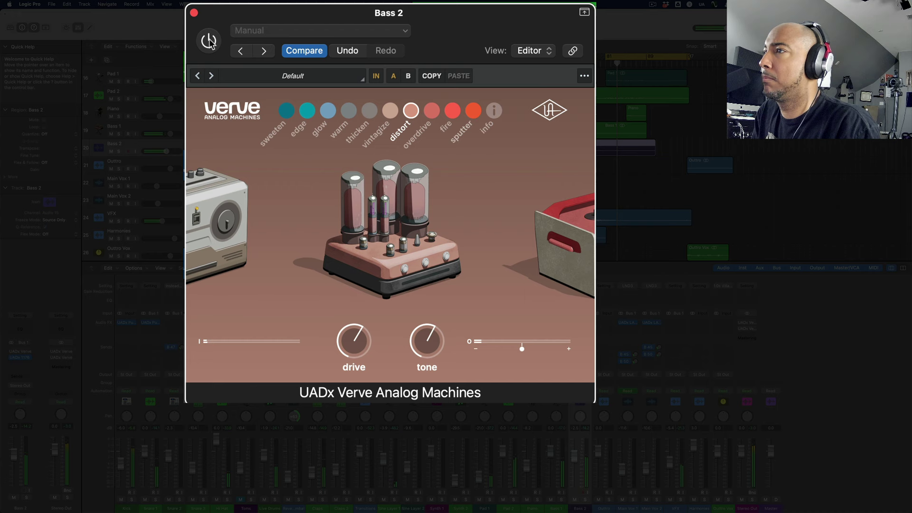
pyautogui.click(431, 111)
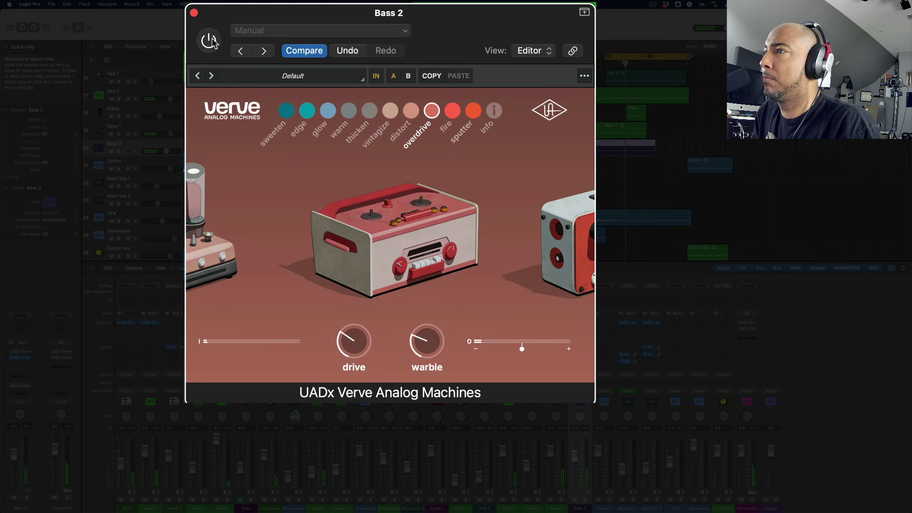
pyautogui.click(209, 41)
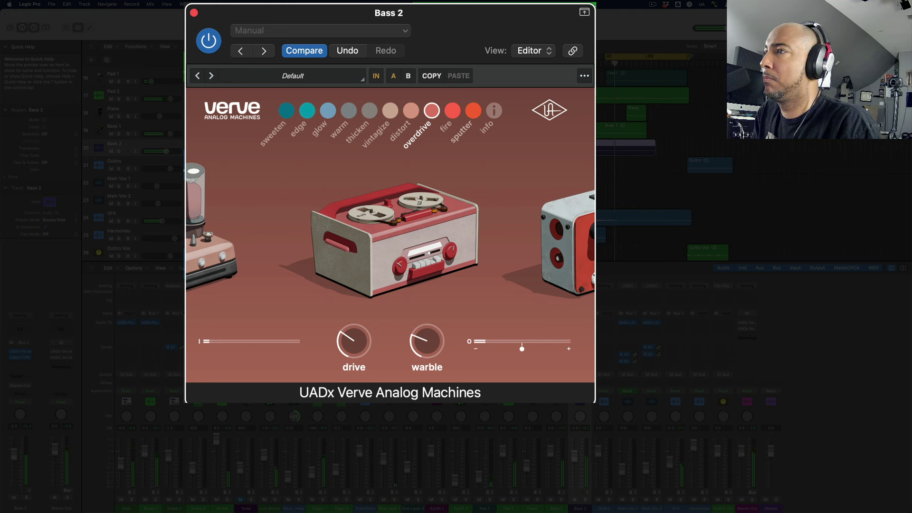
pyautogui.click(213, 42)
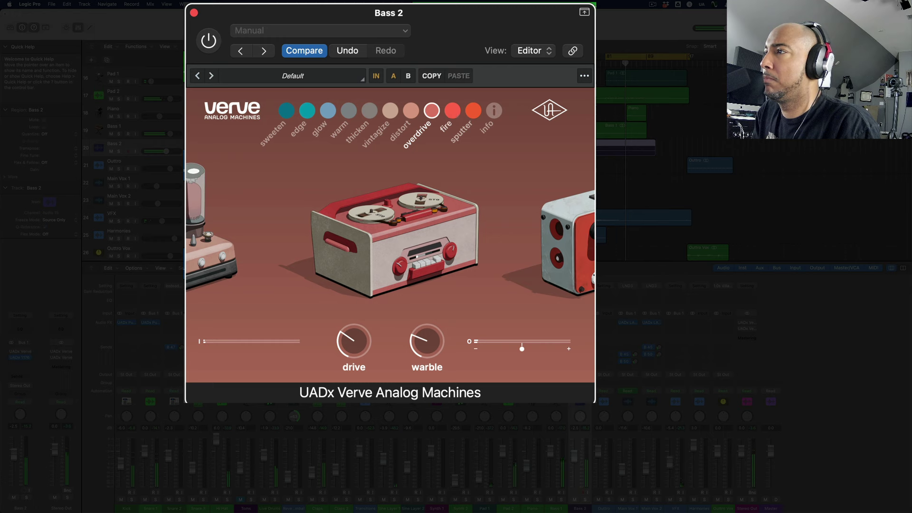
# Compare Bass 2 through the fire and sputter machines against the bypassed sound, leaving sputter selected and the plug-in bypassed
pyautogui.click(453, 110)
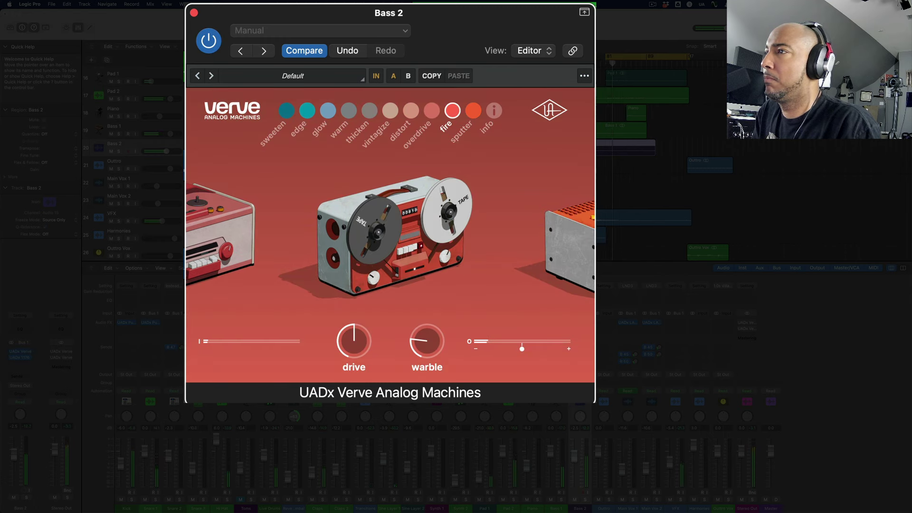
pyautogui.click(209, 41)
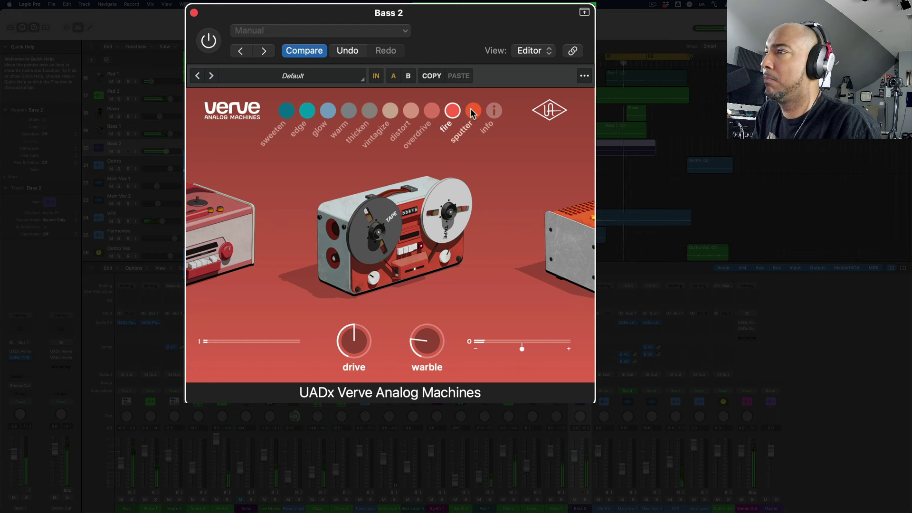
pyautogui.click(473, 111)
pyautogui.click(209, 41)
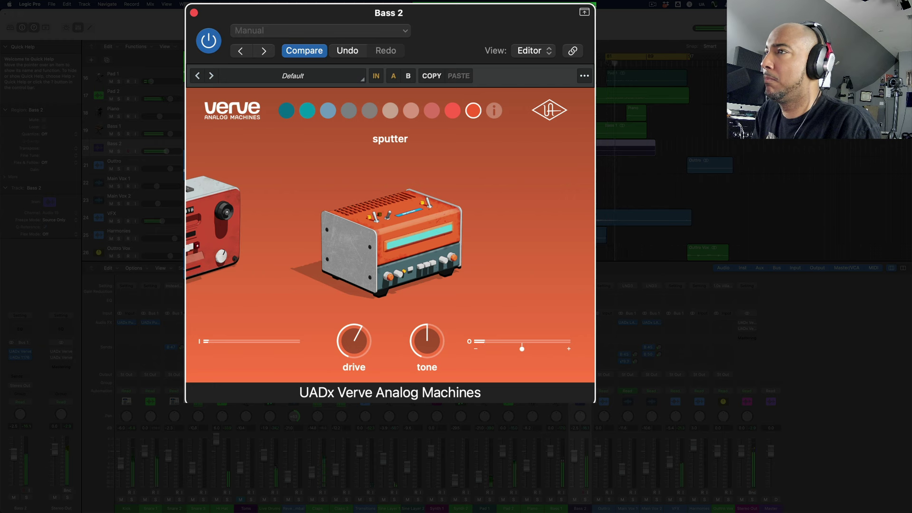
pyautogui.click(210, 42)
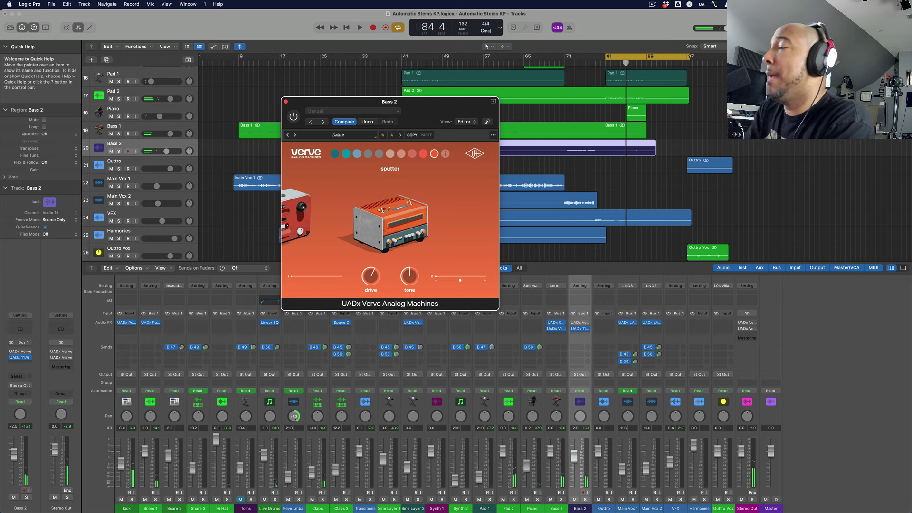
# Check the UADx 1176 Rev A Compressor on Bass 2 and close both of the track's plug-in windows
pyautogui.click(581, 329)
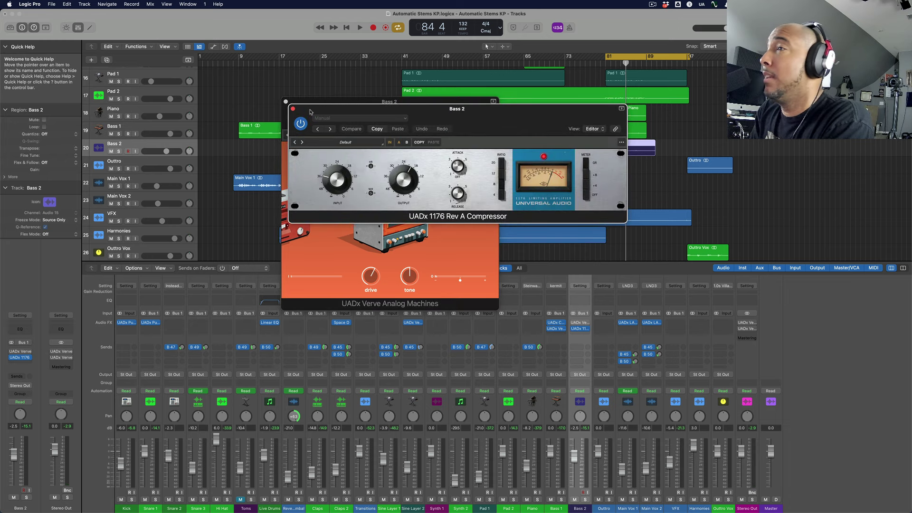
pyautogui.click(293, 110)
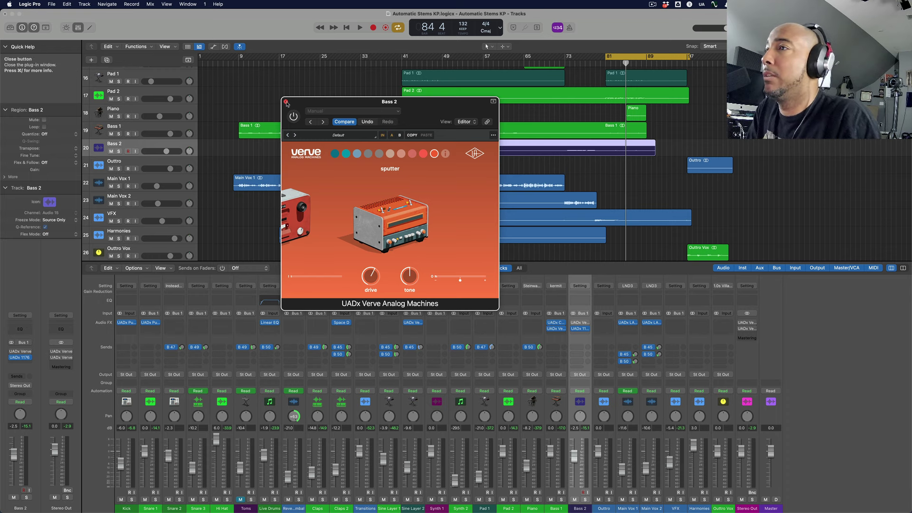
pyautogui.press('super+w')
# Open the full Verve Analog Machines plug-in on the stereo output, hide its window header and move the window aside
pyautogui.click(747, 323)
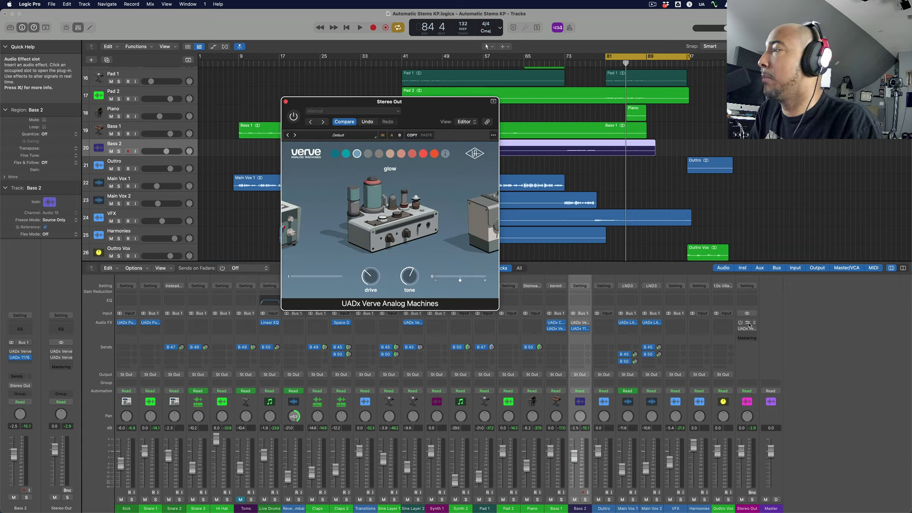
pyautogui.click(493, 102)
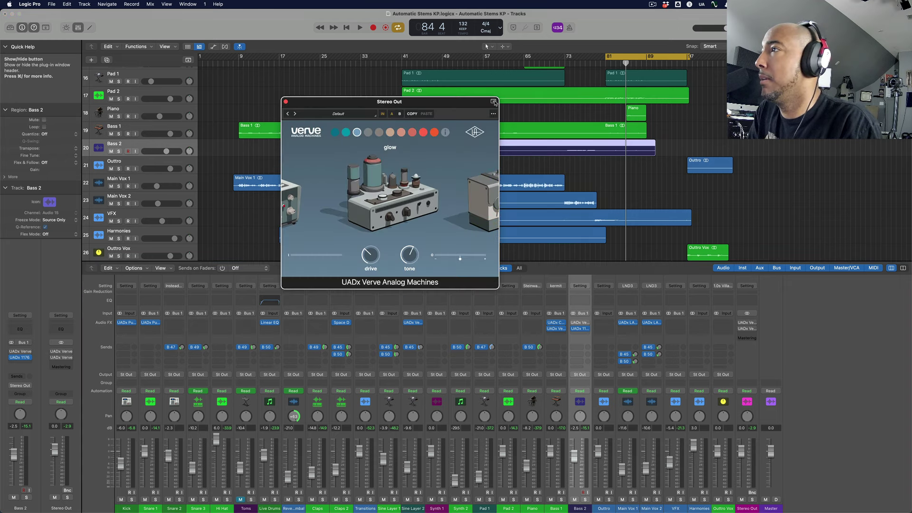
pyautogui.click(494, 101)
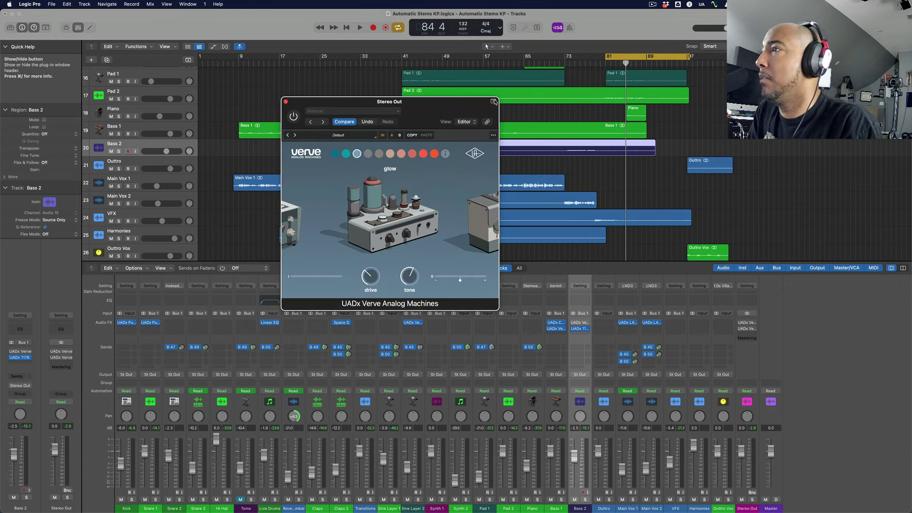
pyautogui.click(494, 102)
pyautogui.moveTo(456, 102); pyautogui.dragTo(410, 105)
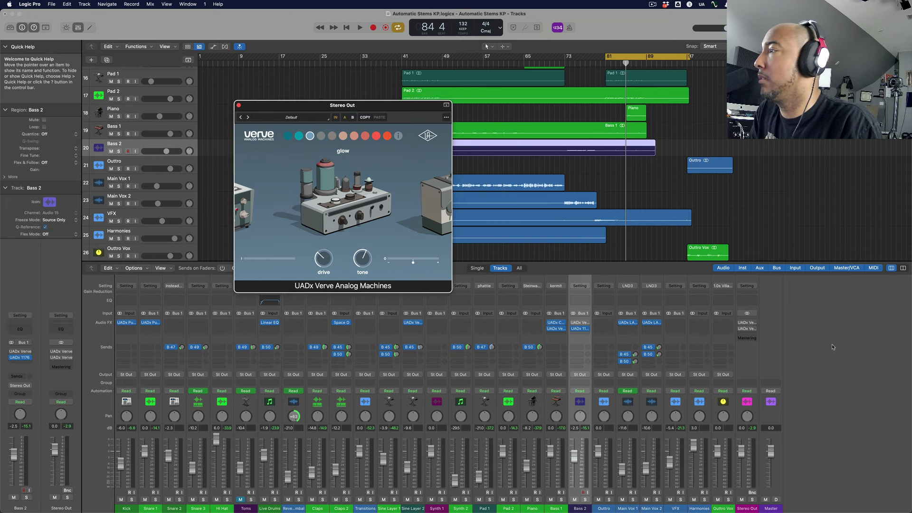
# Open Verve Analog Machines Essentials on the stereo output and arrange it side by side with the full version, Essentials first
pyautogui.click(750, 329)
pyautogui.moveTo(464, 110); pyautogui.dragTo(653, 110)
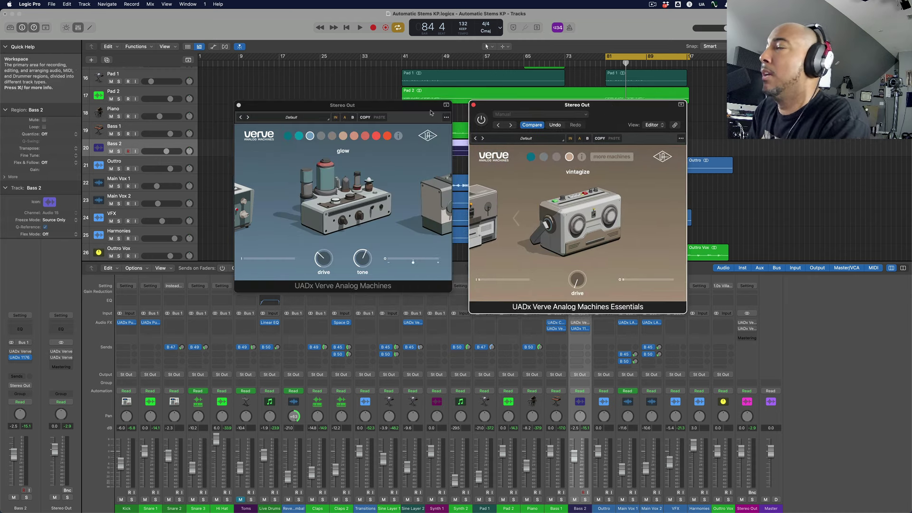
pyautogui.moveTo(431, 107); pyautogui.dragTo(741, 262)
pyautogui.moveTo(604, 105); pyautogui.dragTo(332, 144)
pyautogui.moveTo(695, 264); pyautogui.dragTo(568, 145)
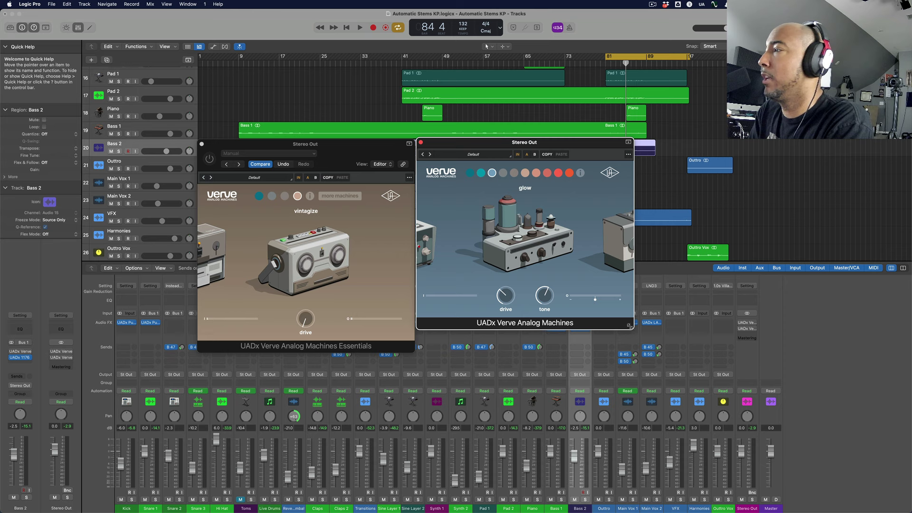